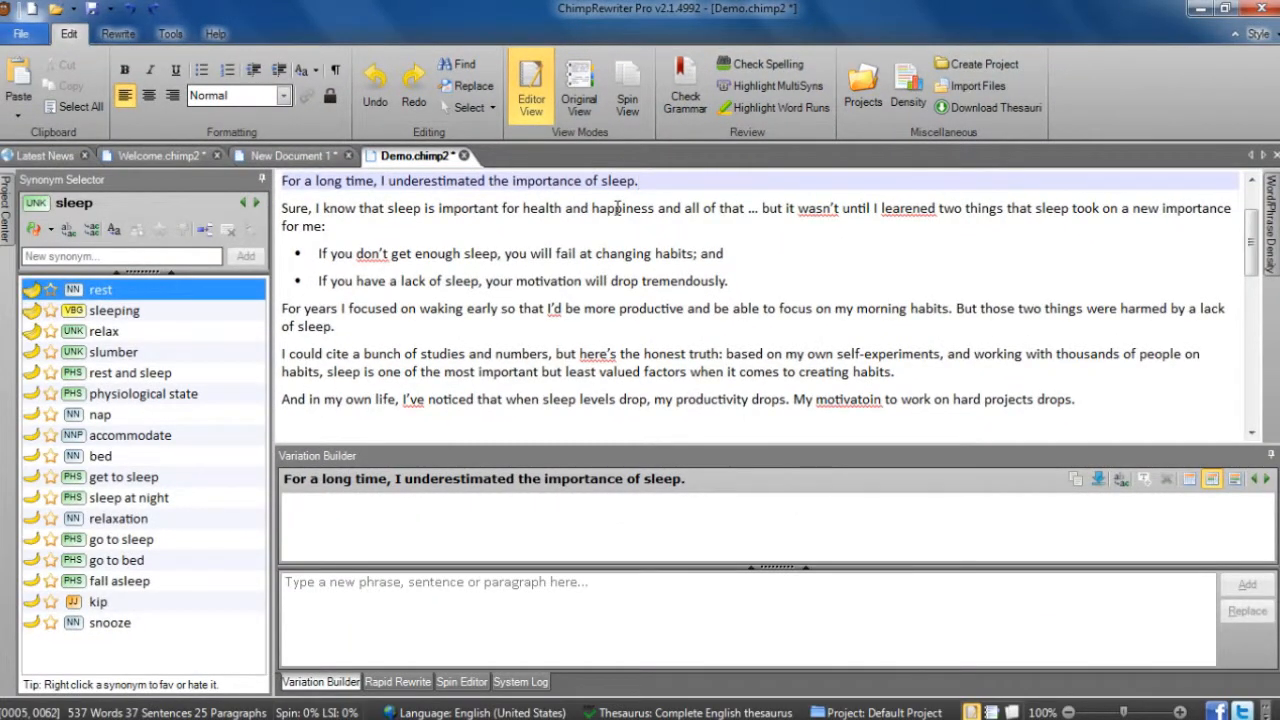
- Look up the synonyms for "happiness" in the second paragraph, and for the whole phrase "health and happiness"
right_click(617, 208)
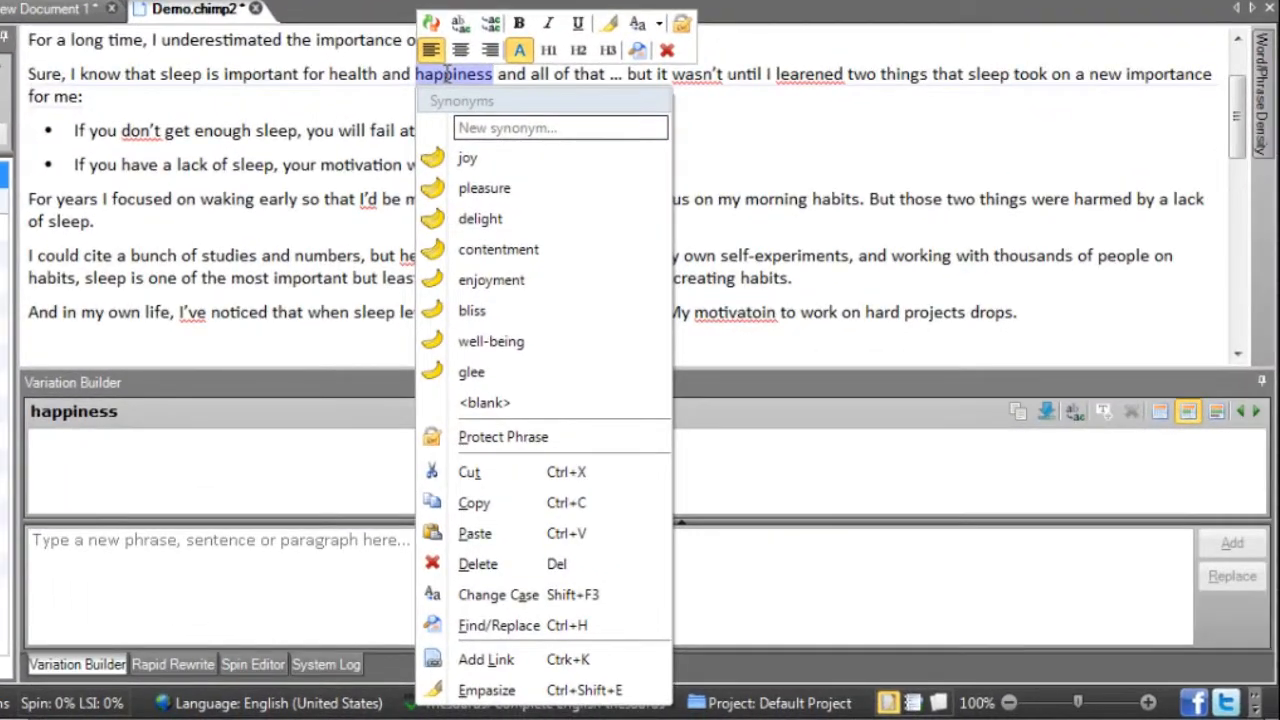
click(368, 96)
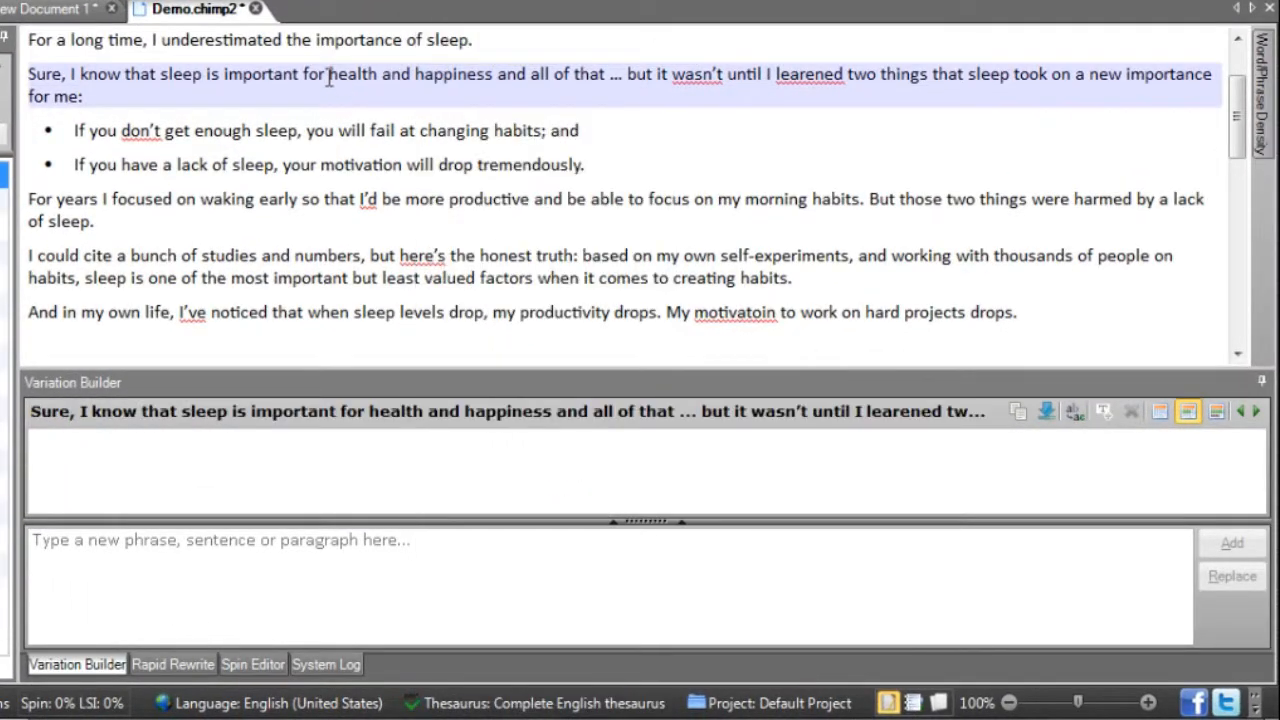
drag(330, 76, 444, 78)
right_click(444, 78)
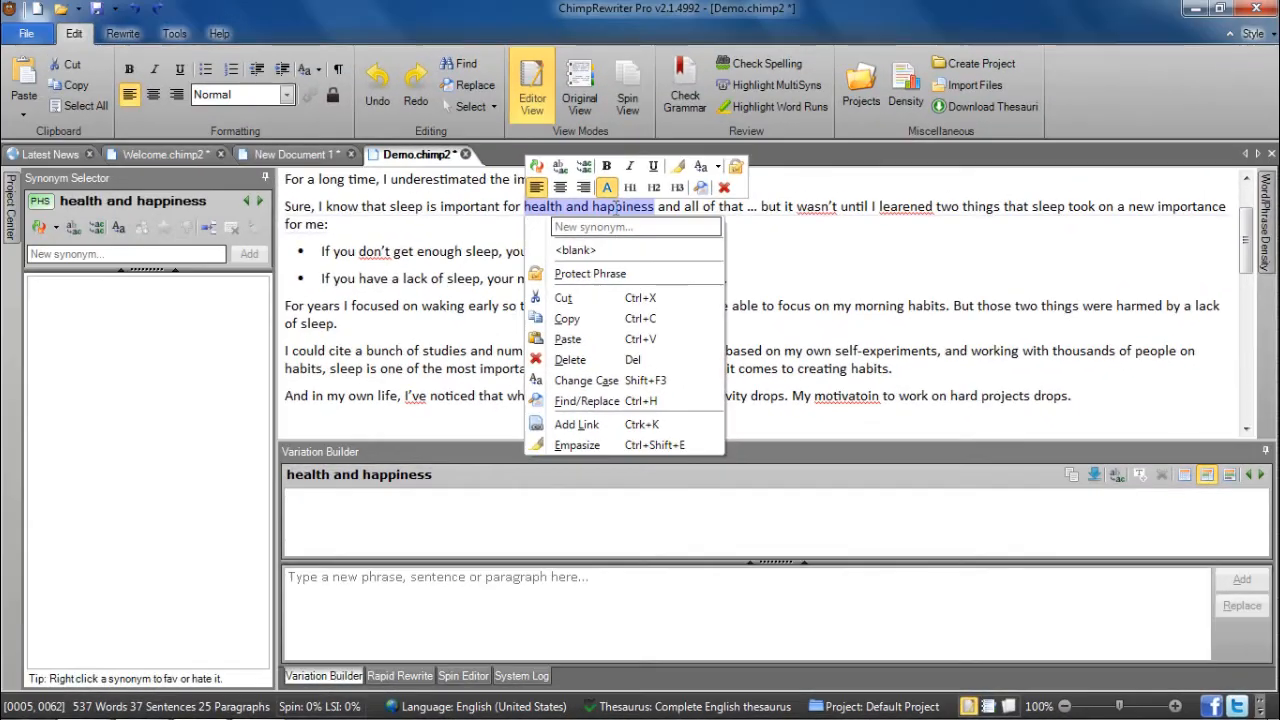
- Move the synonym lookup on to "all of that" and shorten the selected phrase word by word to "all"
key(Right)
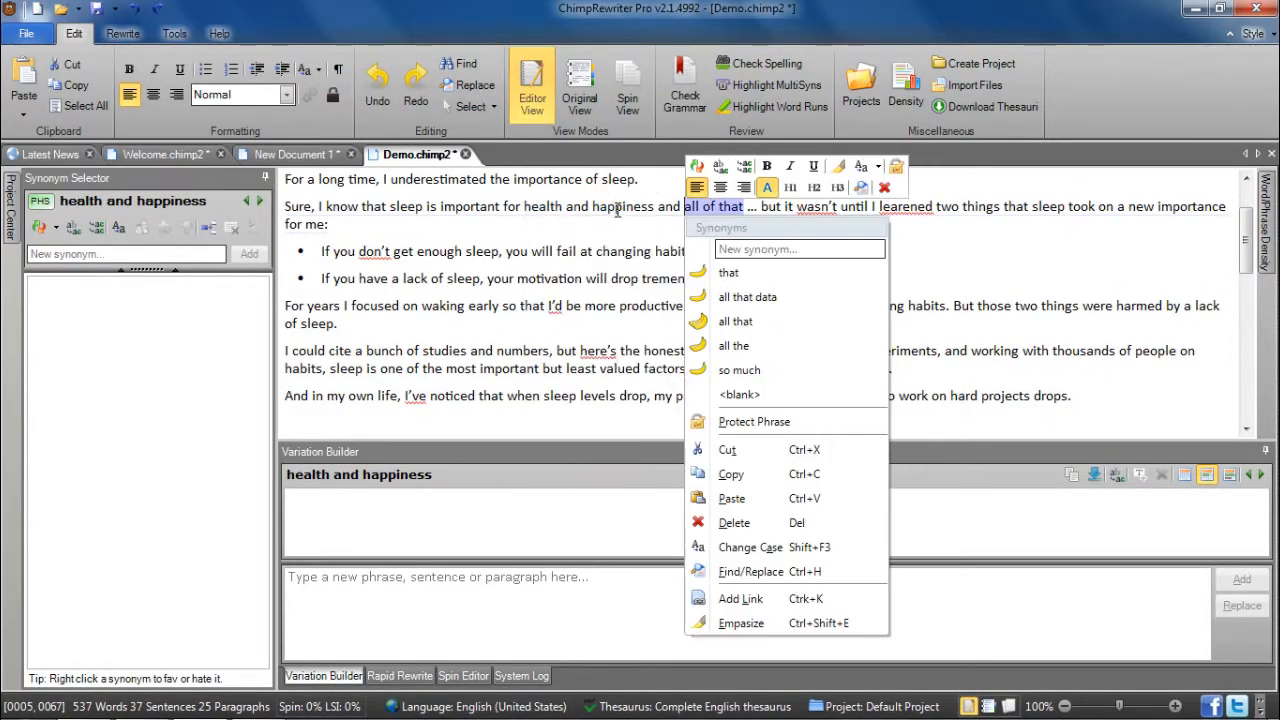
key(shift+Left)
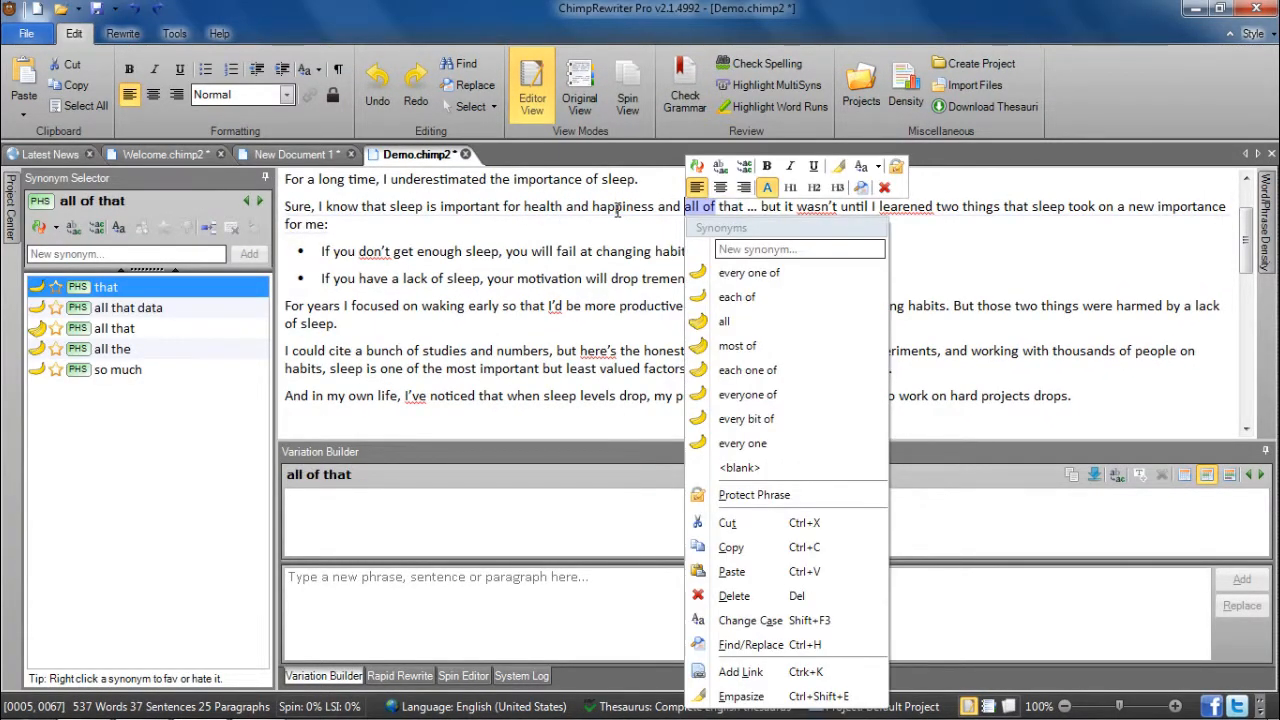
key(shift+Left)
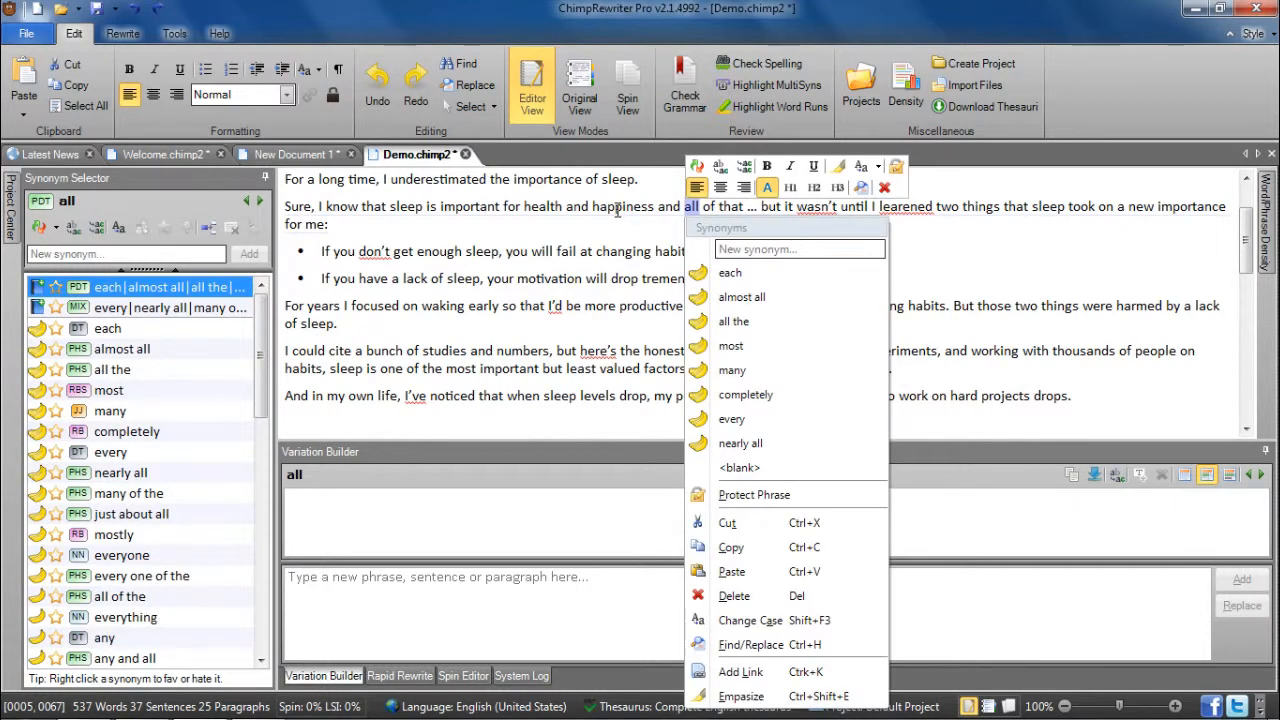
- Add the synonym "of these" to the phrase "of that" in the paragraph starting "Sure, I know"
key(Right)
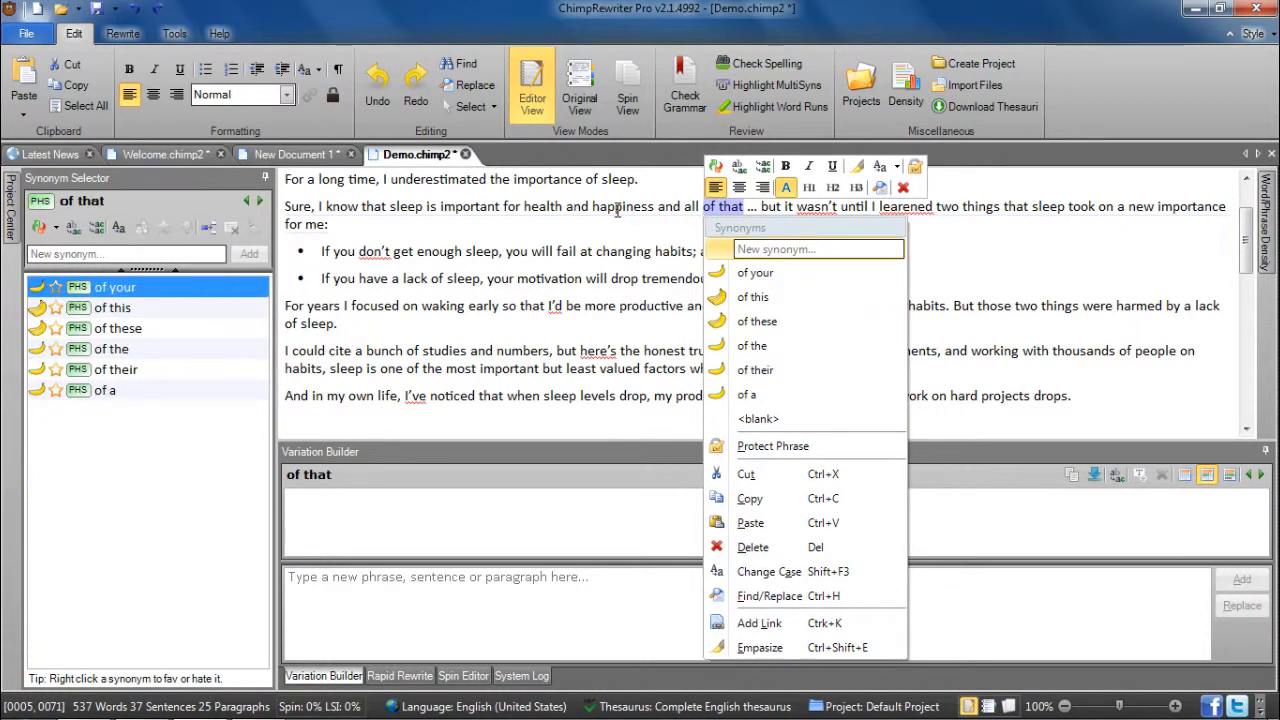
key(Down)
key(Down)
key(Down)
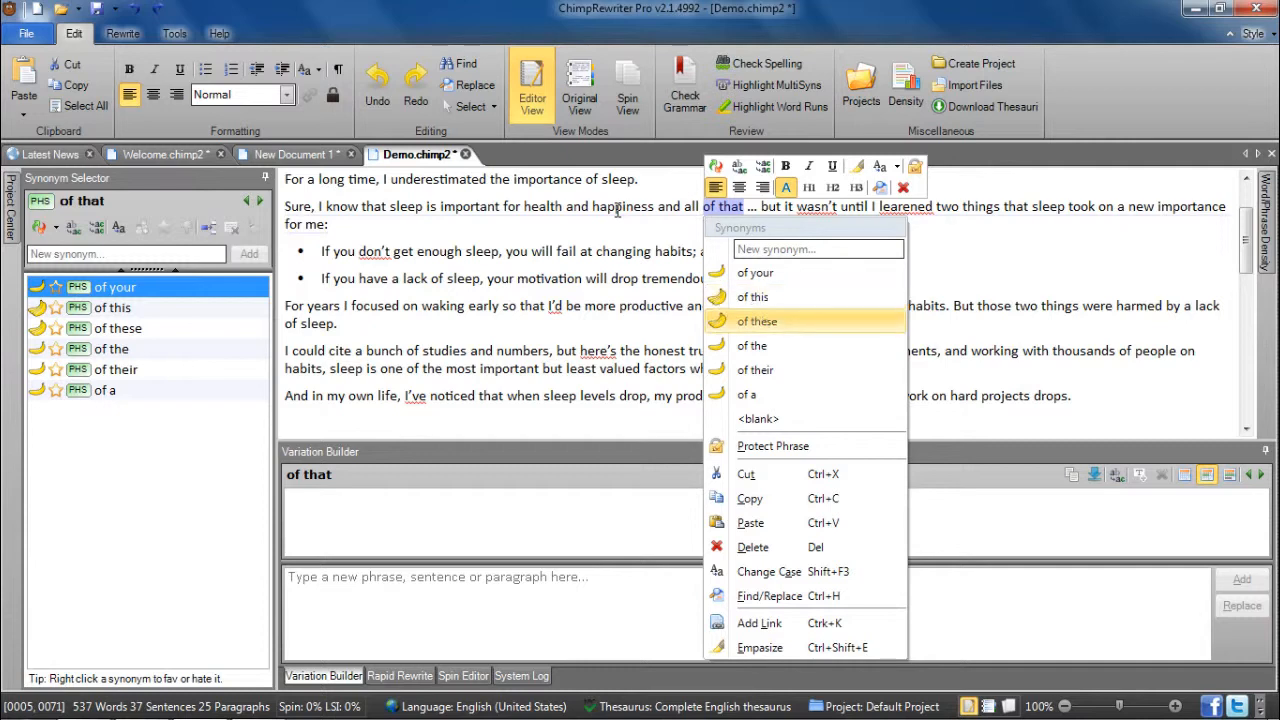
key(Return)
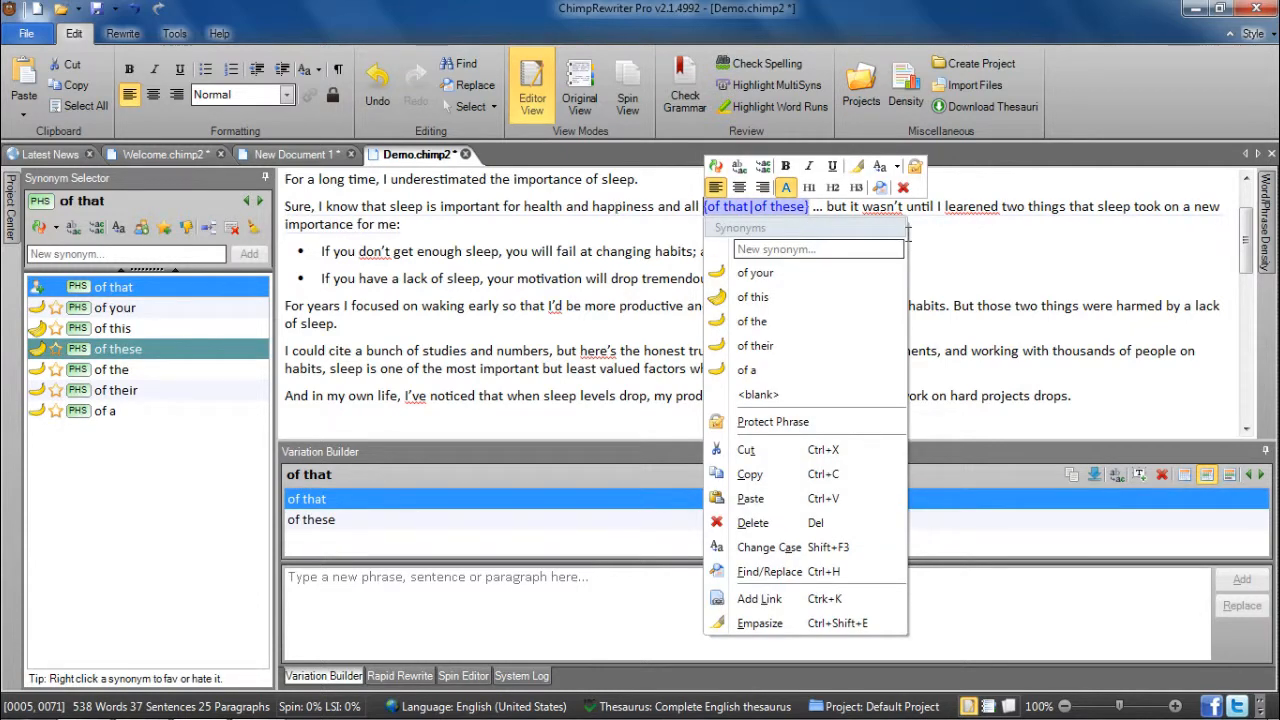
click(1010, 247)
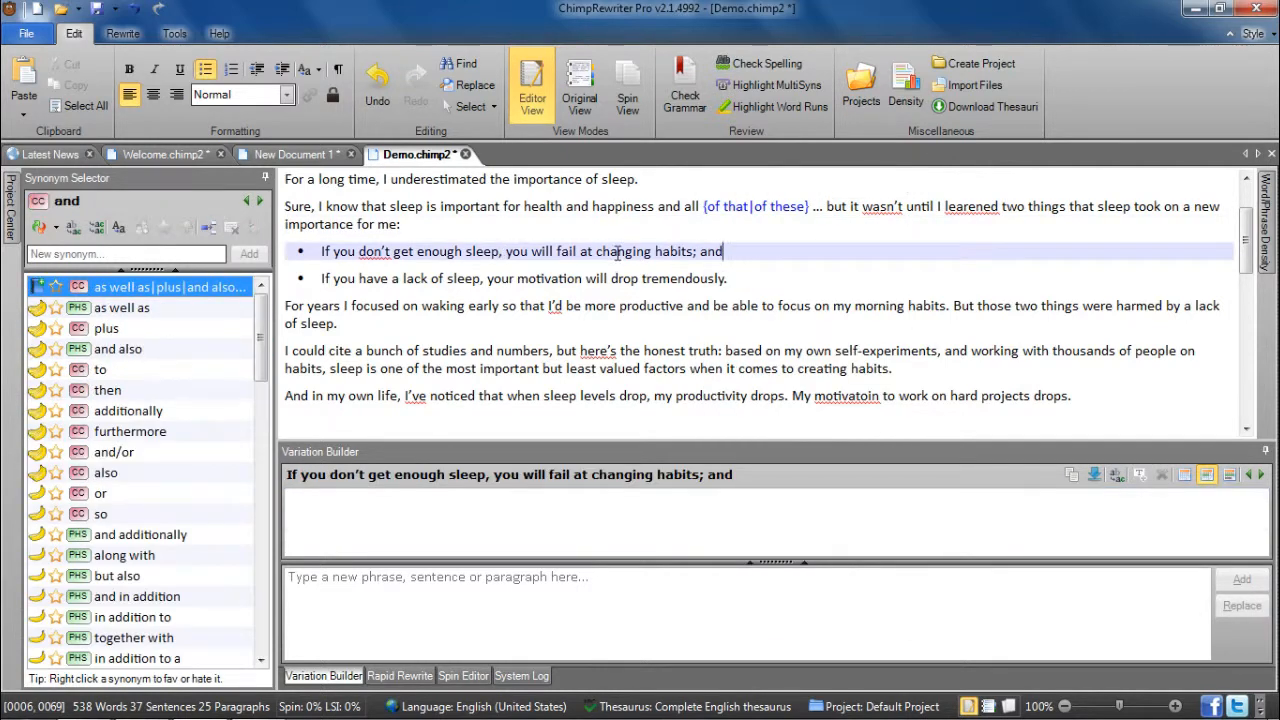
- Look up the synonyms for "habits" in the first bullet, including the place for entering a new synonym
right_click(659, 251)
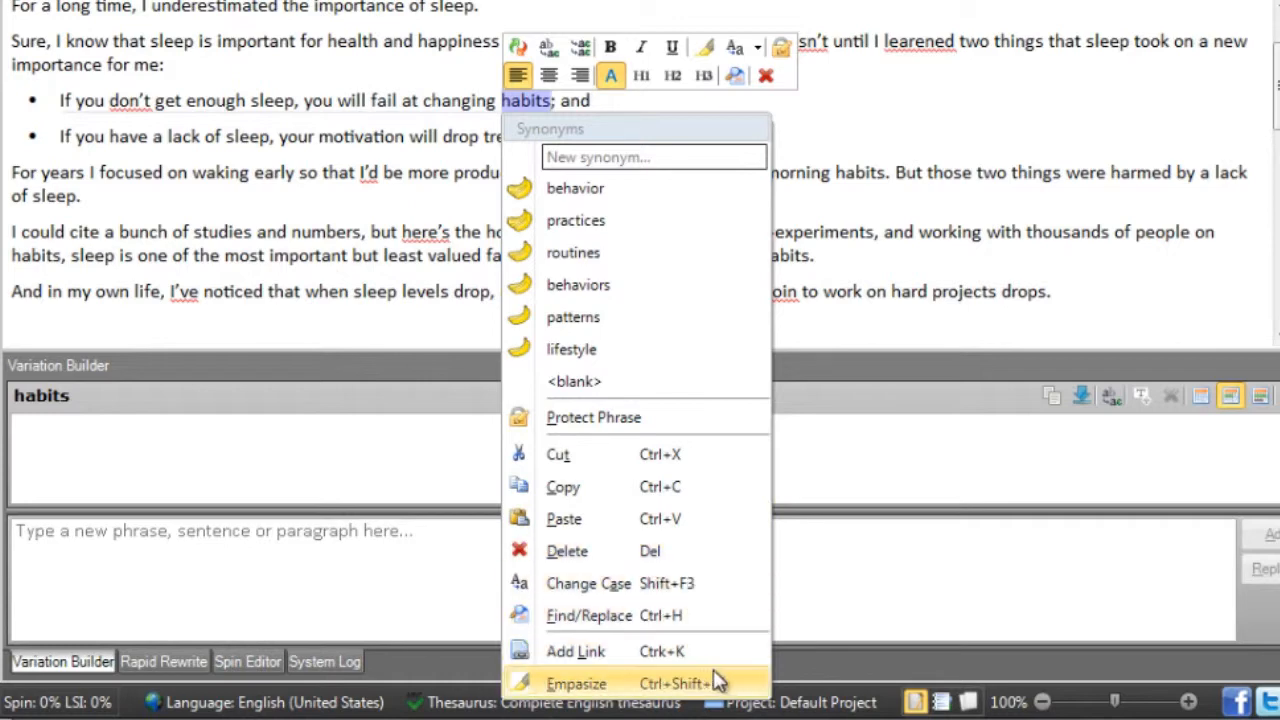
click(829, 343)
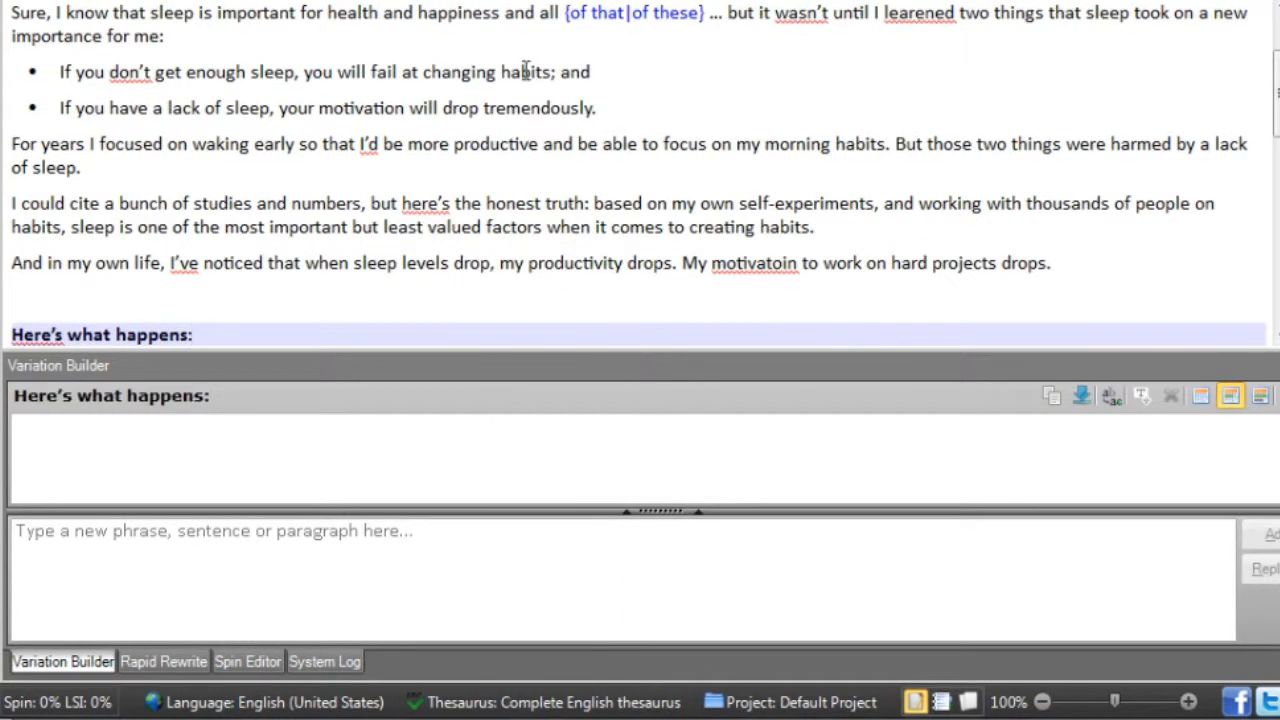
double_click(522, 72)
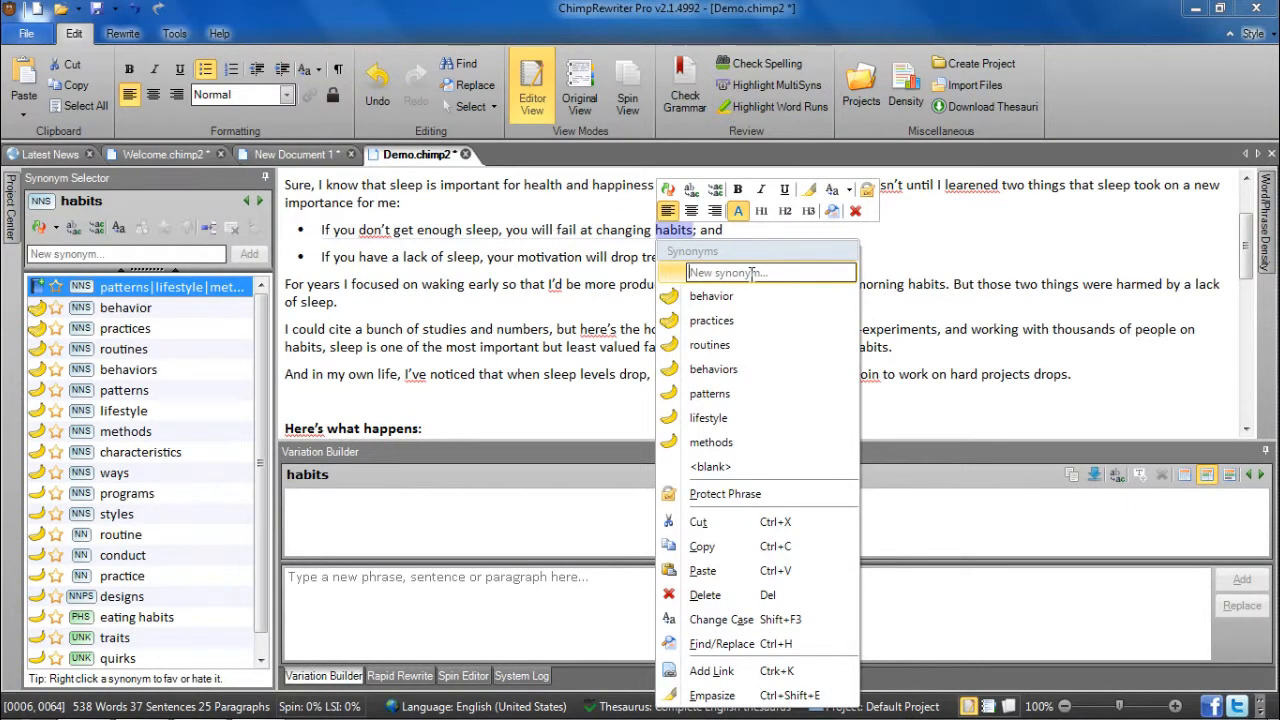
click(111, 253)
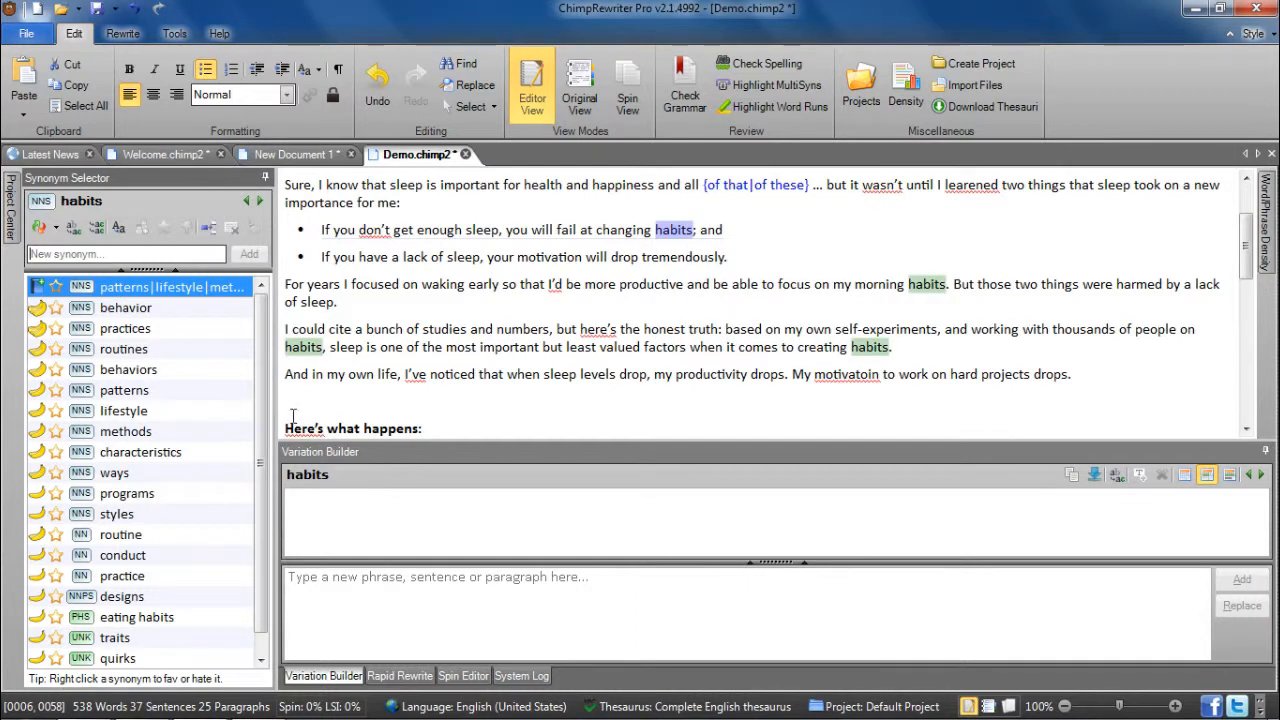
click(390, 401)
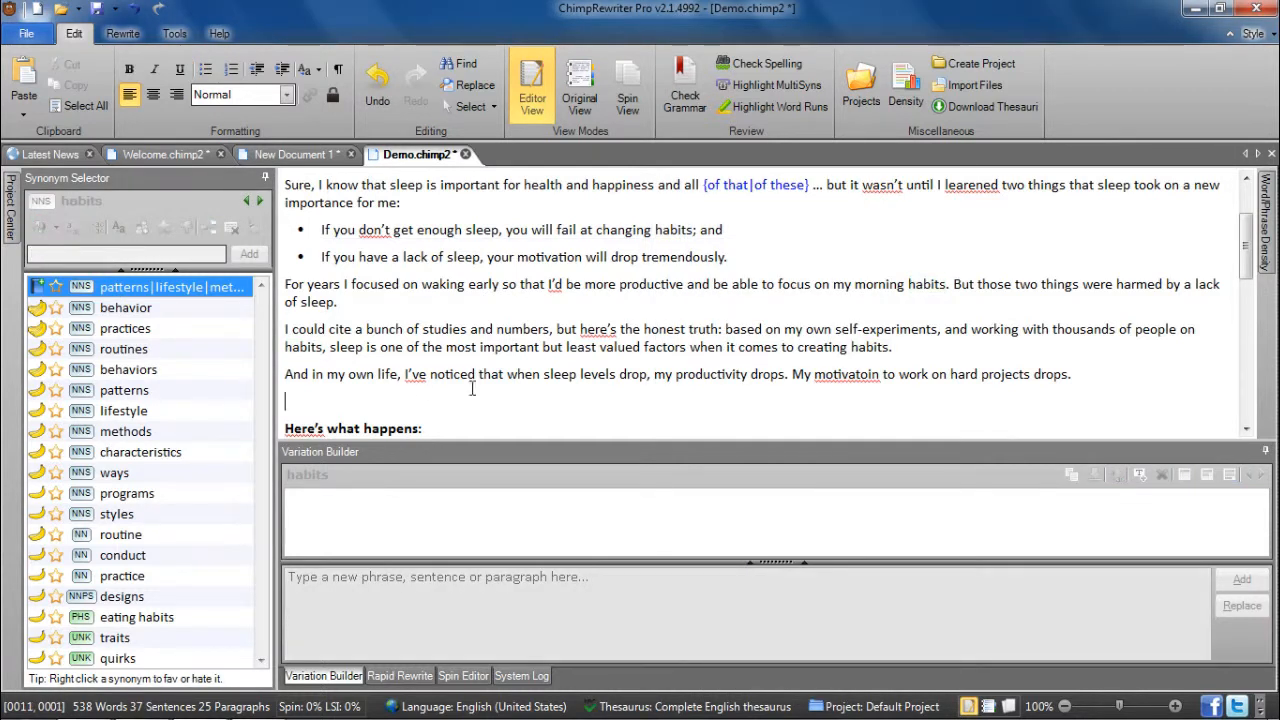
- Protect the word "productive" in the "For years I focused" paragraph and check the project's protected terms
right_click(649, 288)
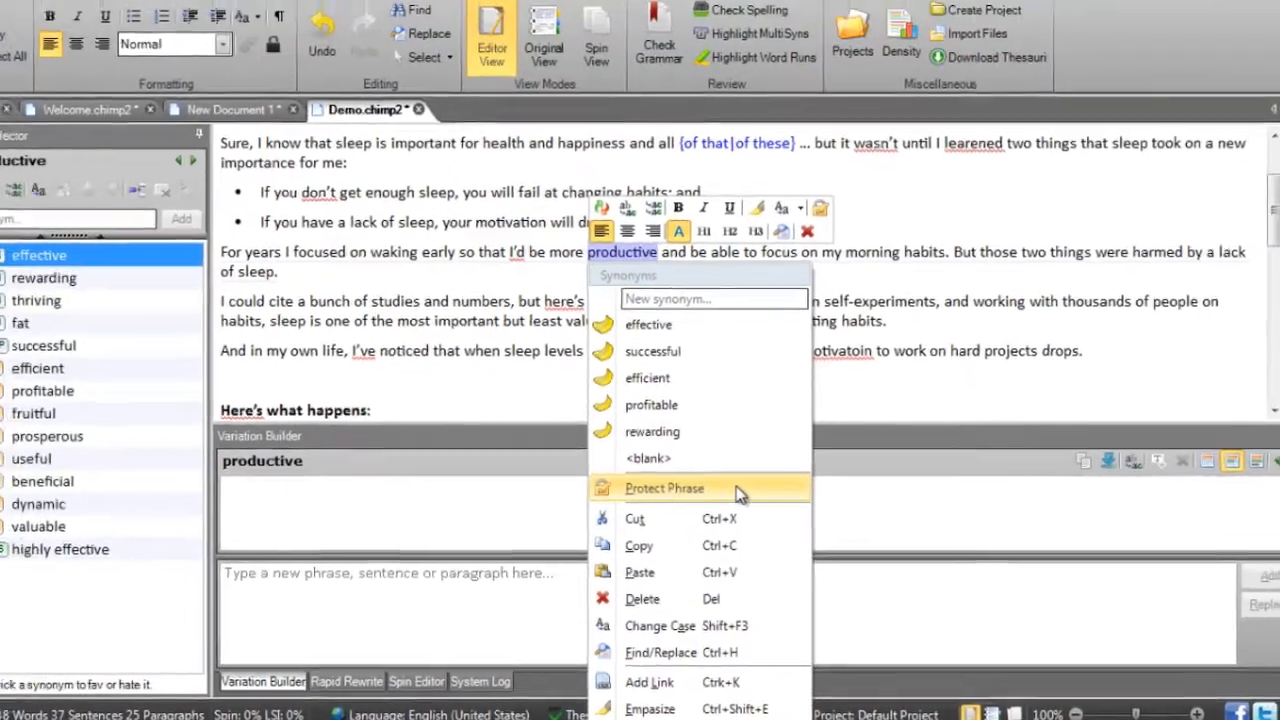
click(702, 450)
click(12, 232)
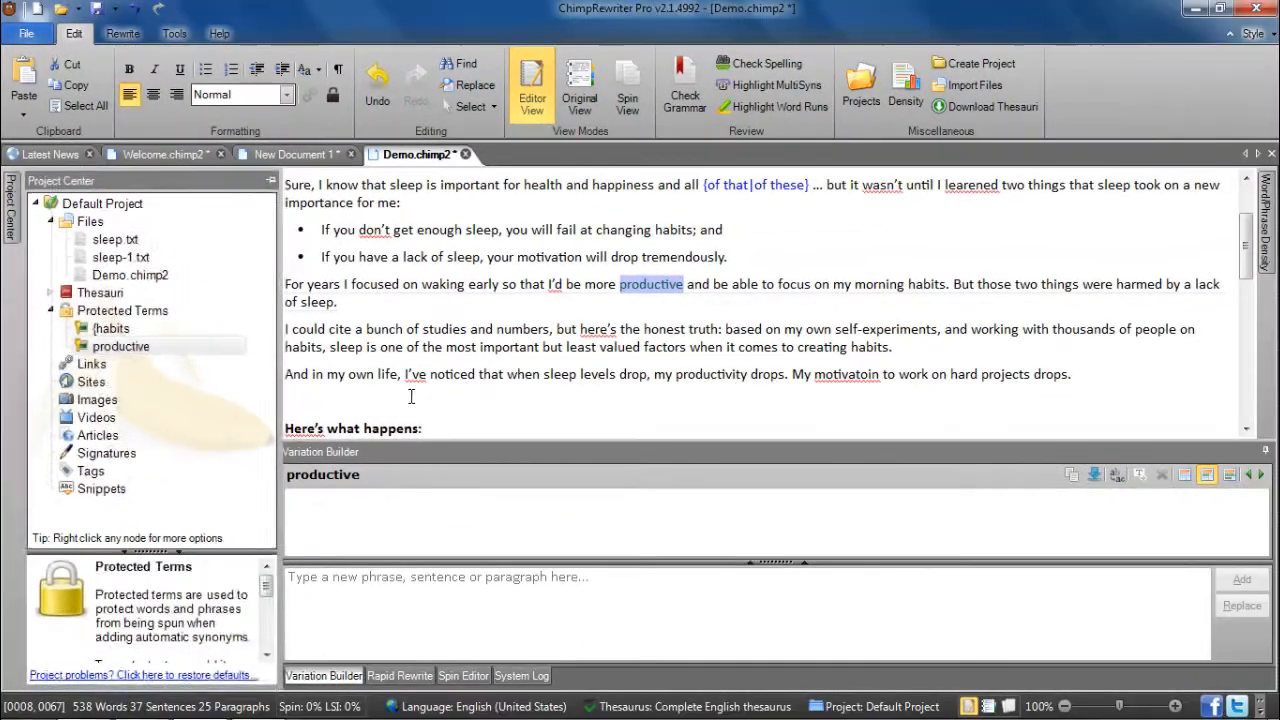
click(463, 399)
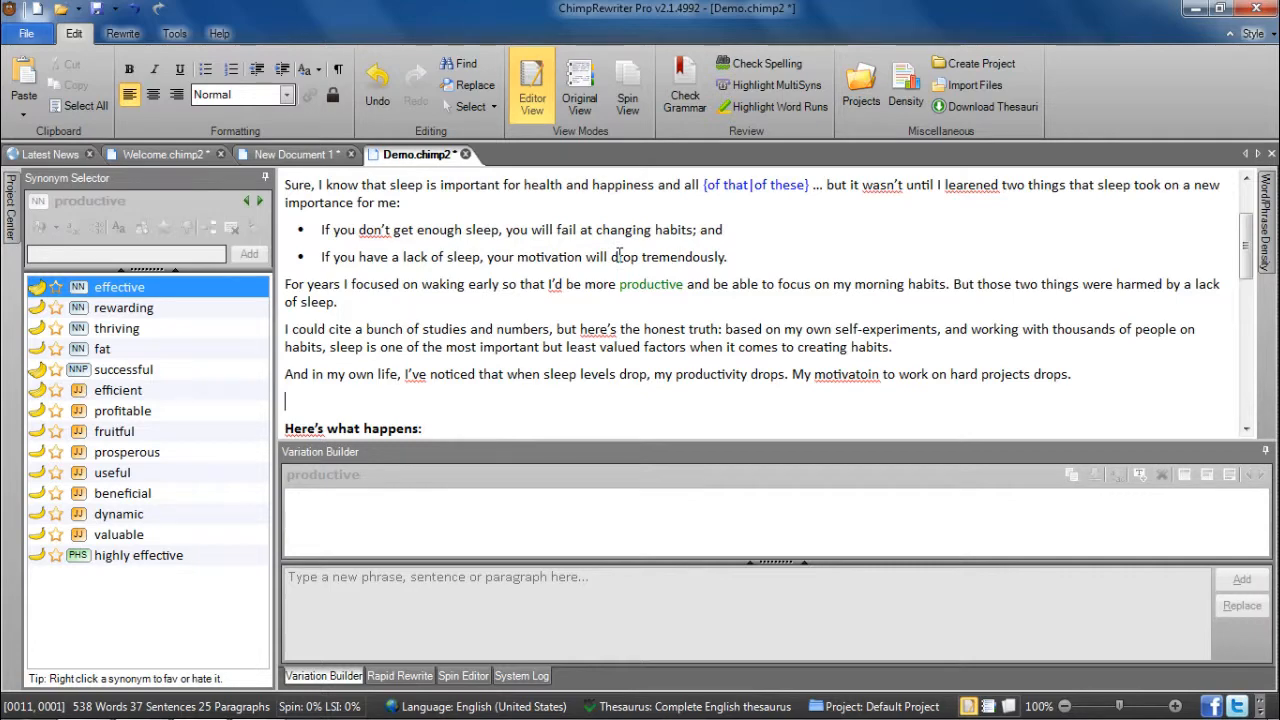
- In the second bullet, delete the word "motivation" and change "tremendously" to all capitals
right_click(554, 257)
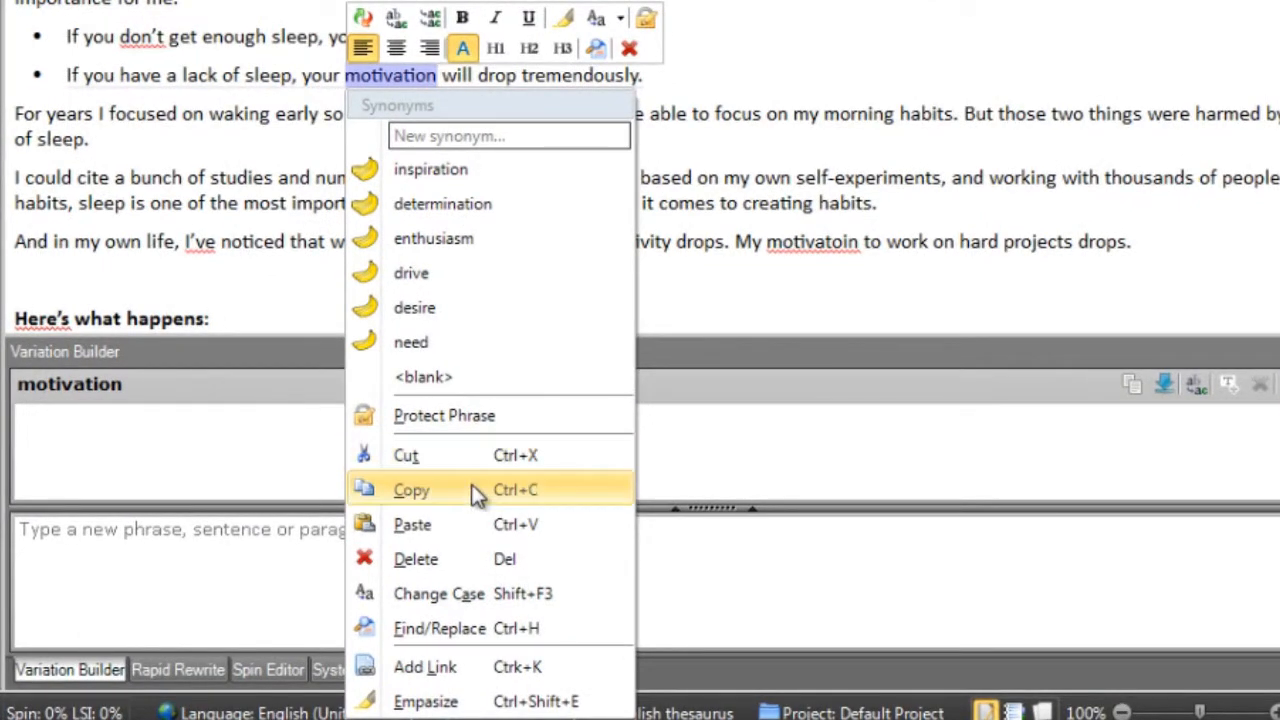
click(433, 560)
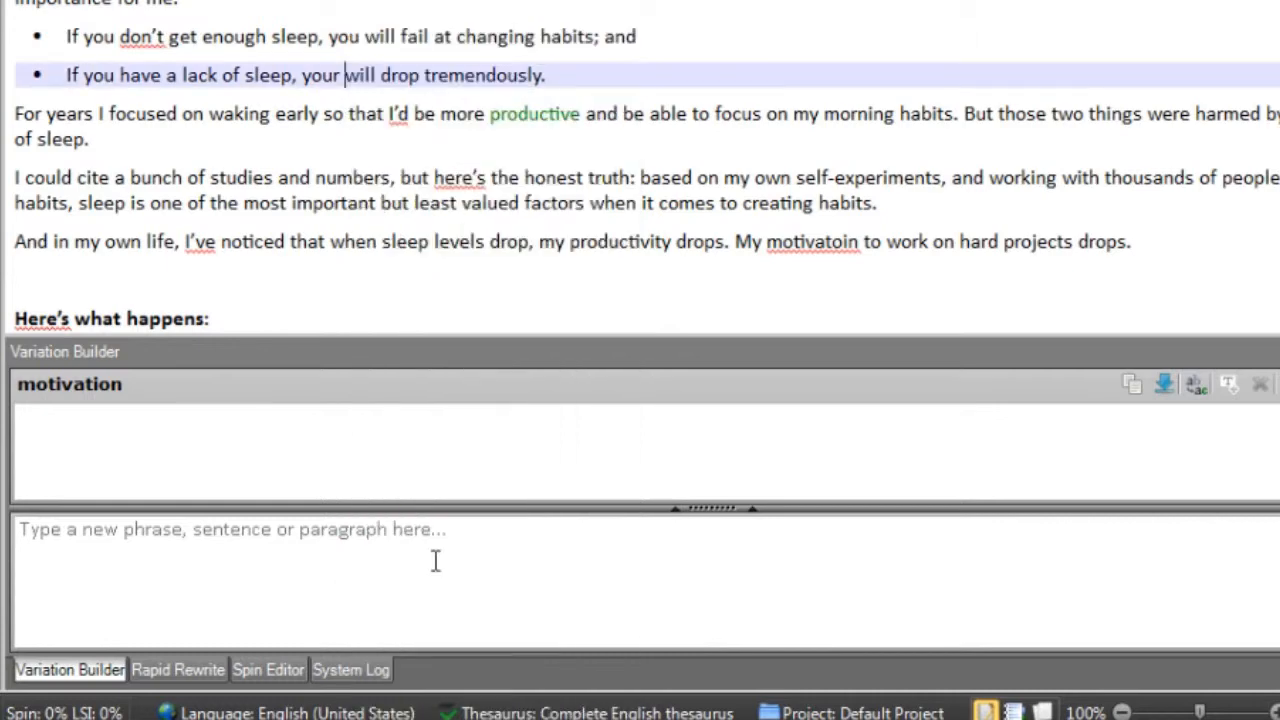
right_click(467, 76)
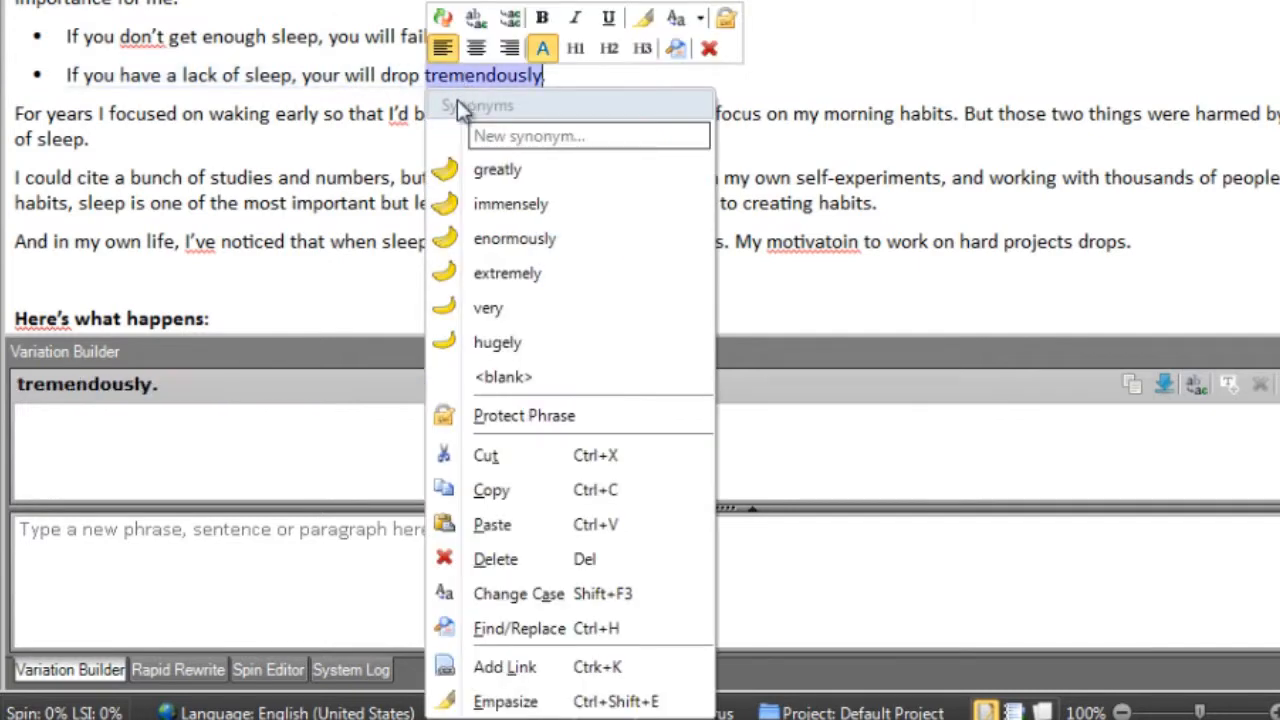
click(643, 600)
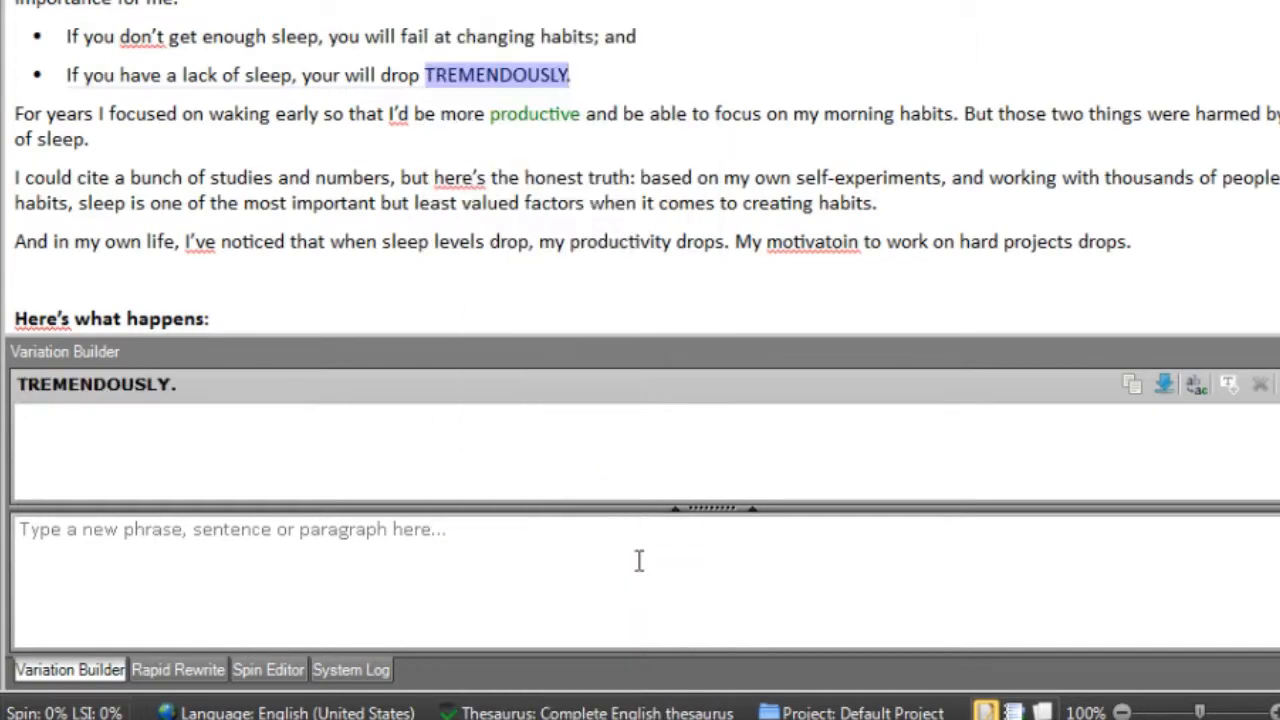
- Find the occurrences of "focus" throughout the document, then close the search
right_click(737, 115)
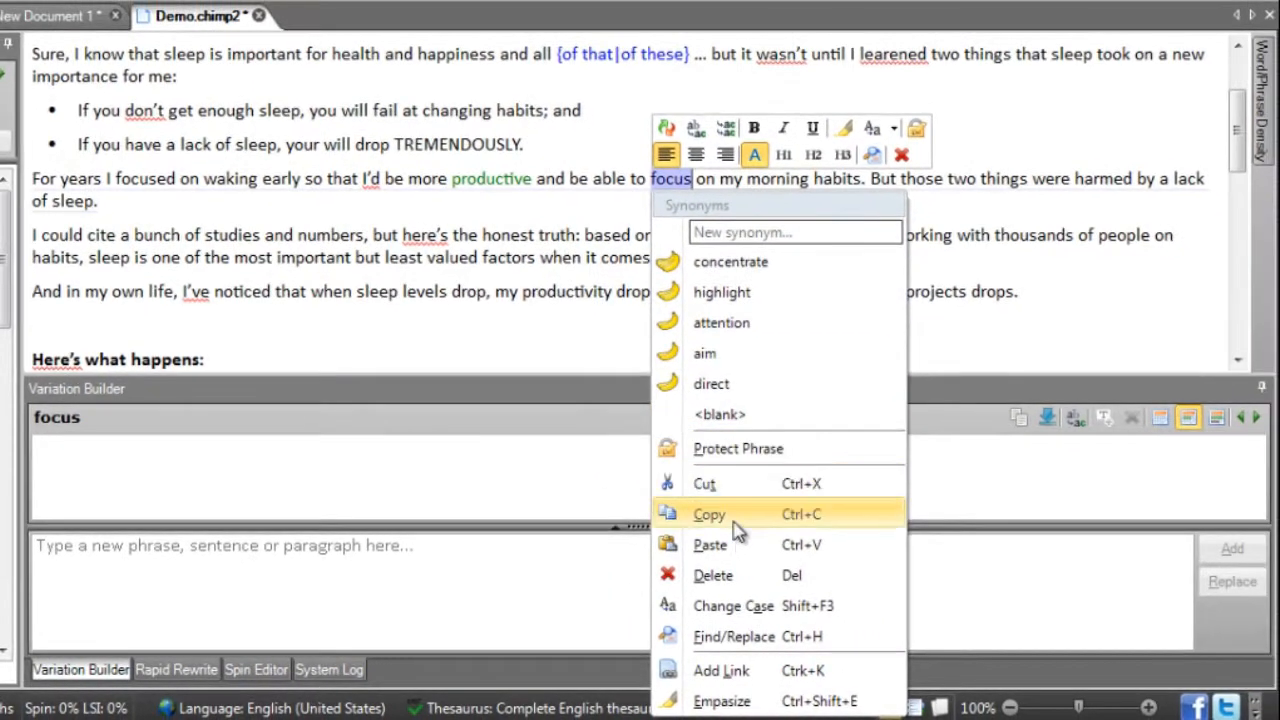
click(775, 637)
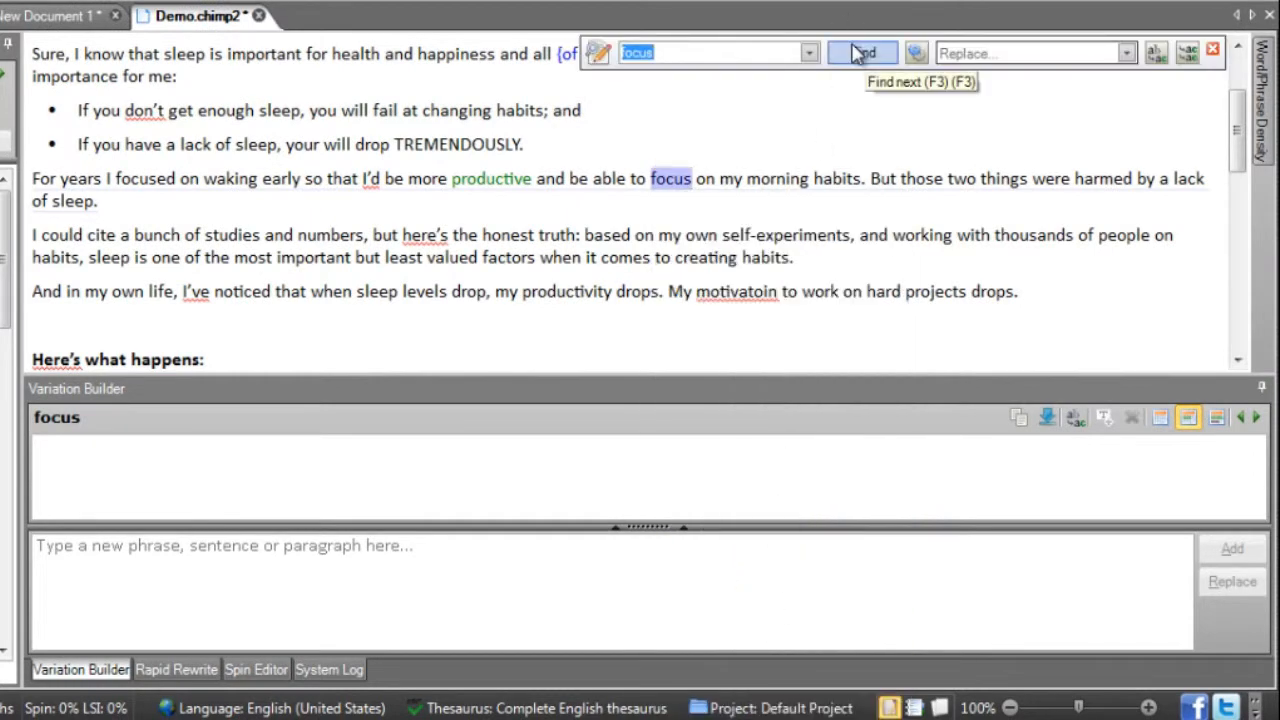
click(860, 53)
click(860, 53)
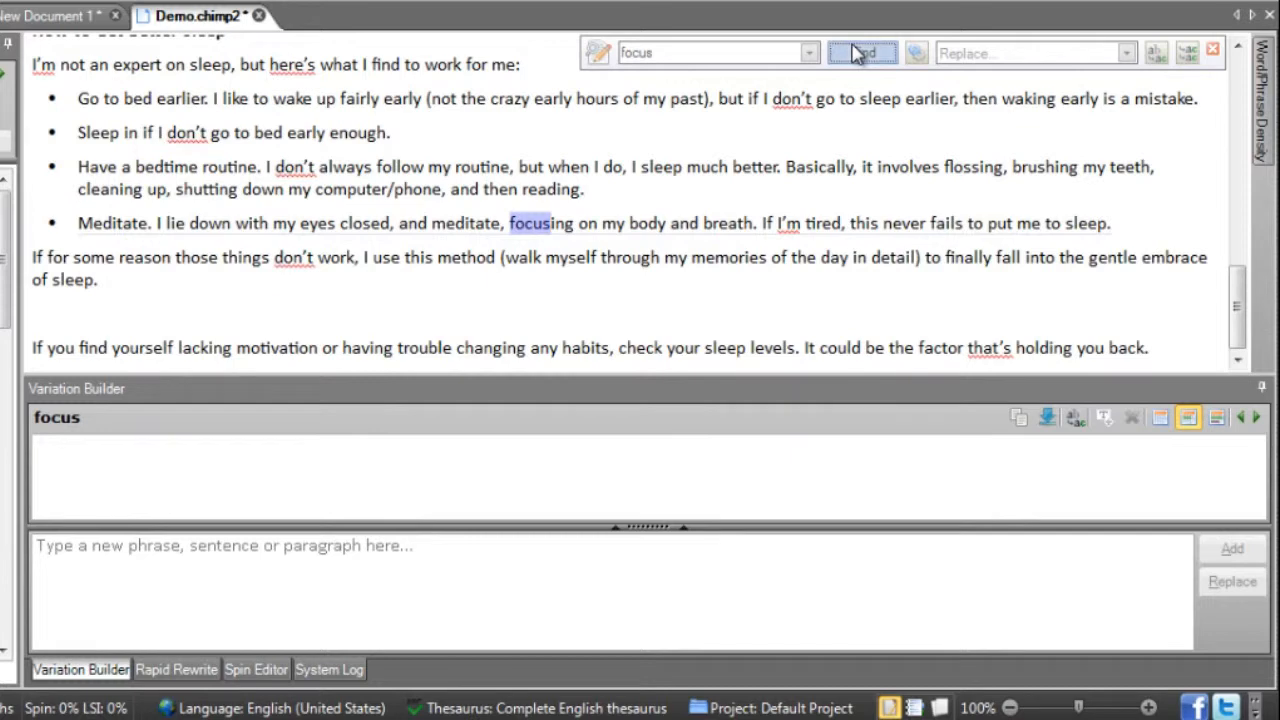
click(855, 53)
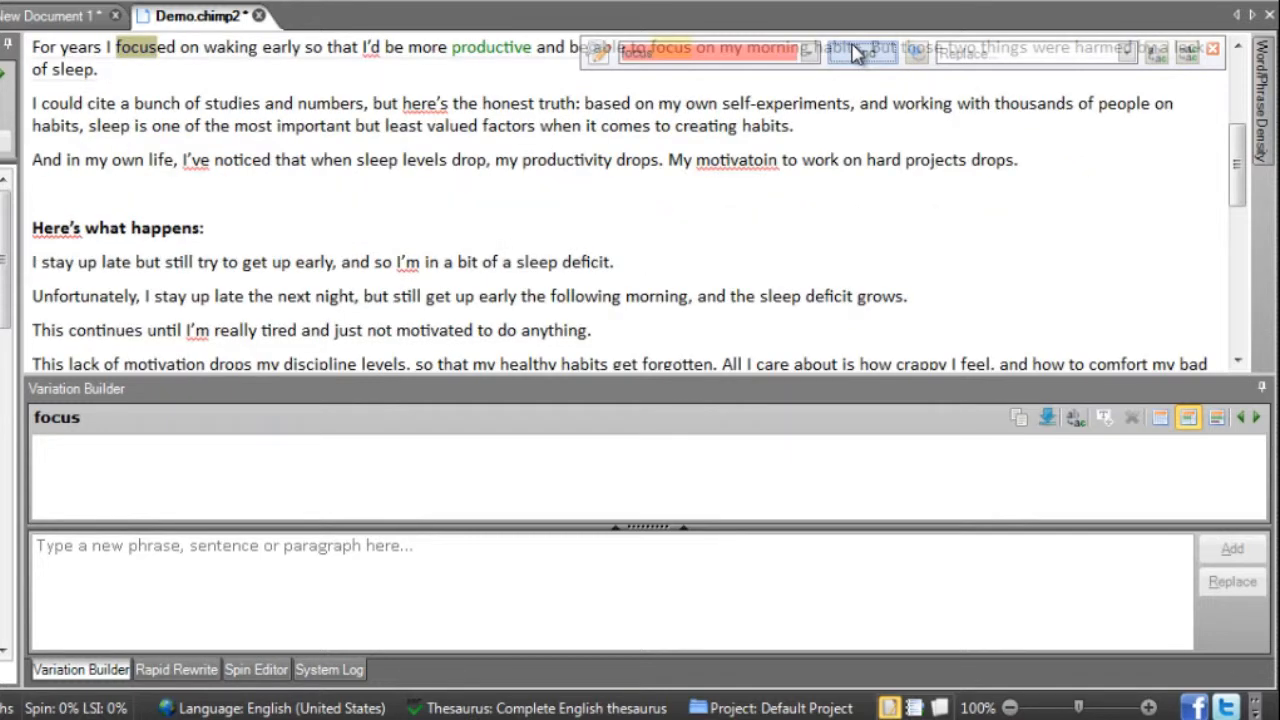
click(877, 124)
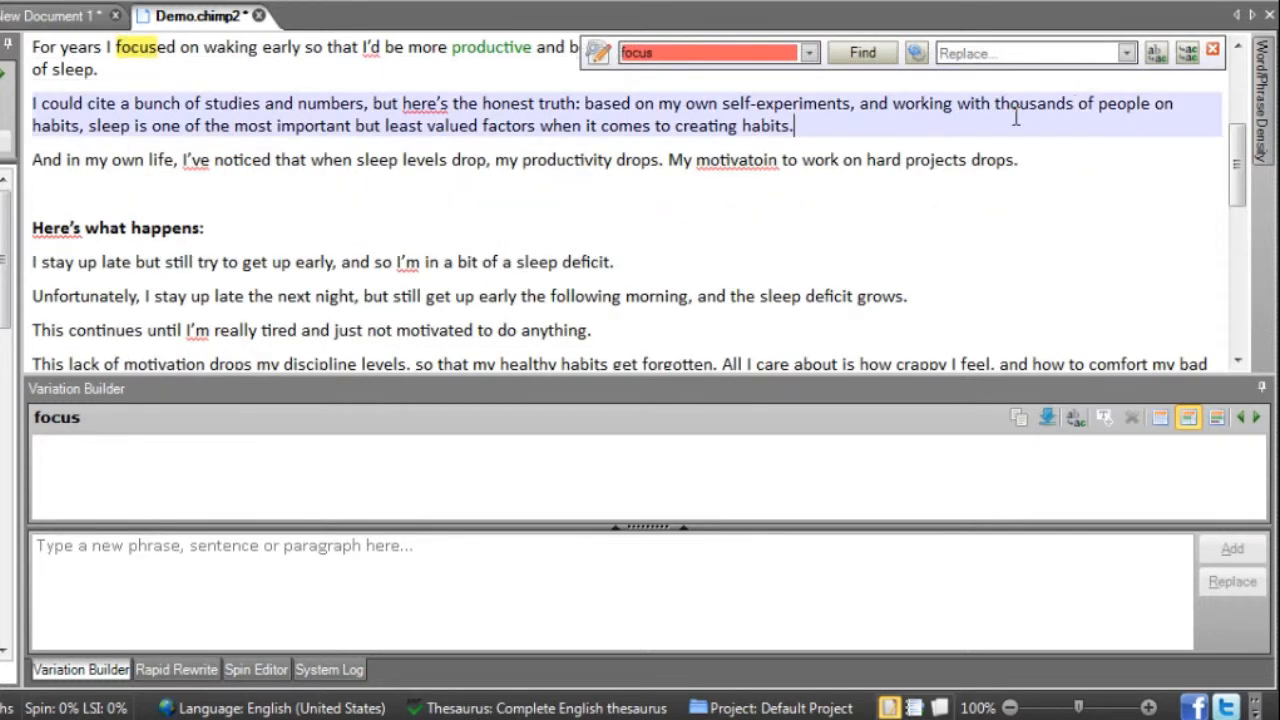
click(1212, 49)
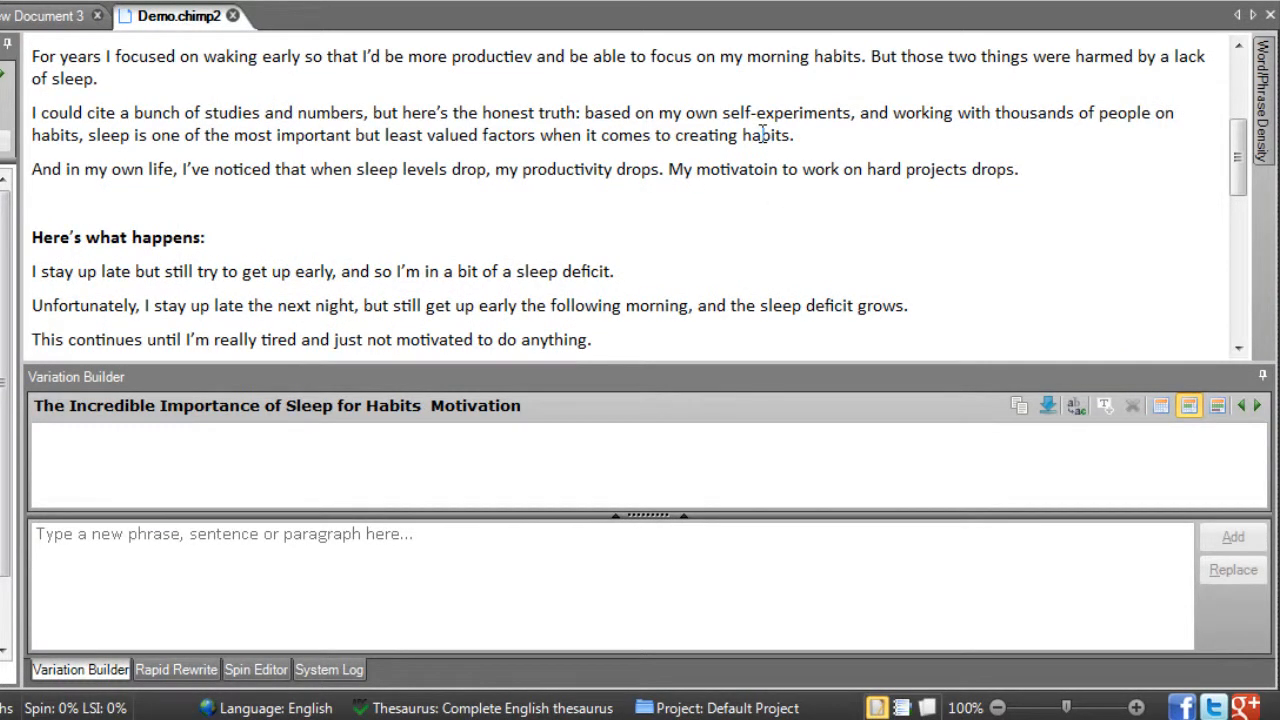
- Highlight the matching occurrences of "habits" by selecting the word at the end of the "I could cite" paragraph
double_click(762, 134)
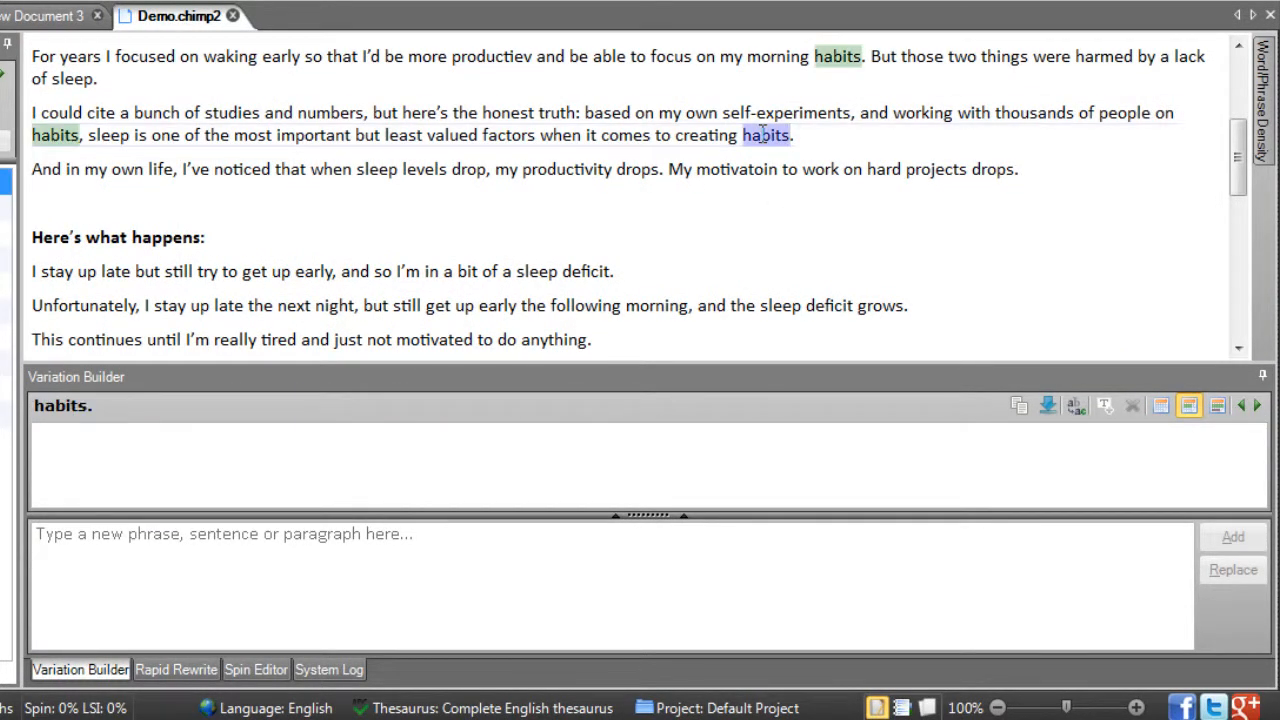
click(826, 135)
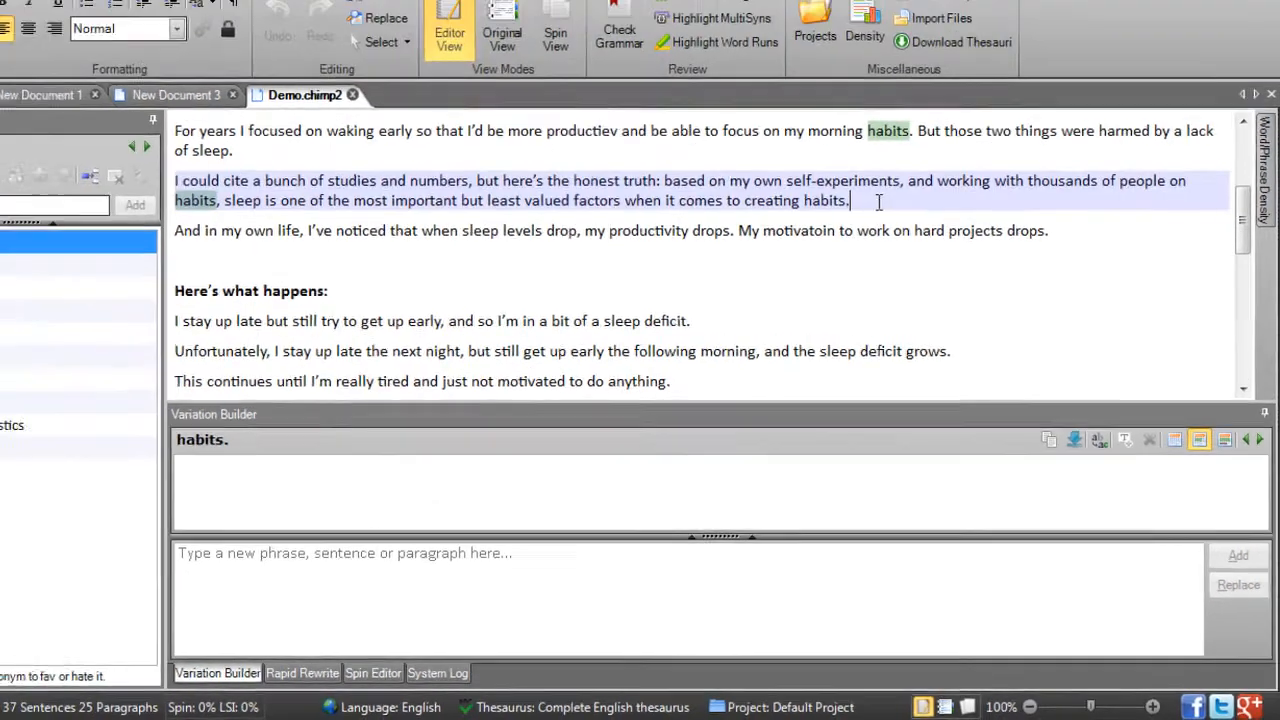
right_click(707, 270)
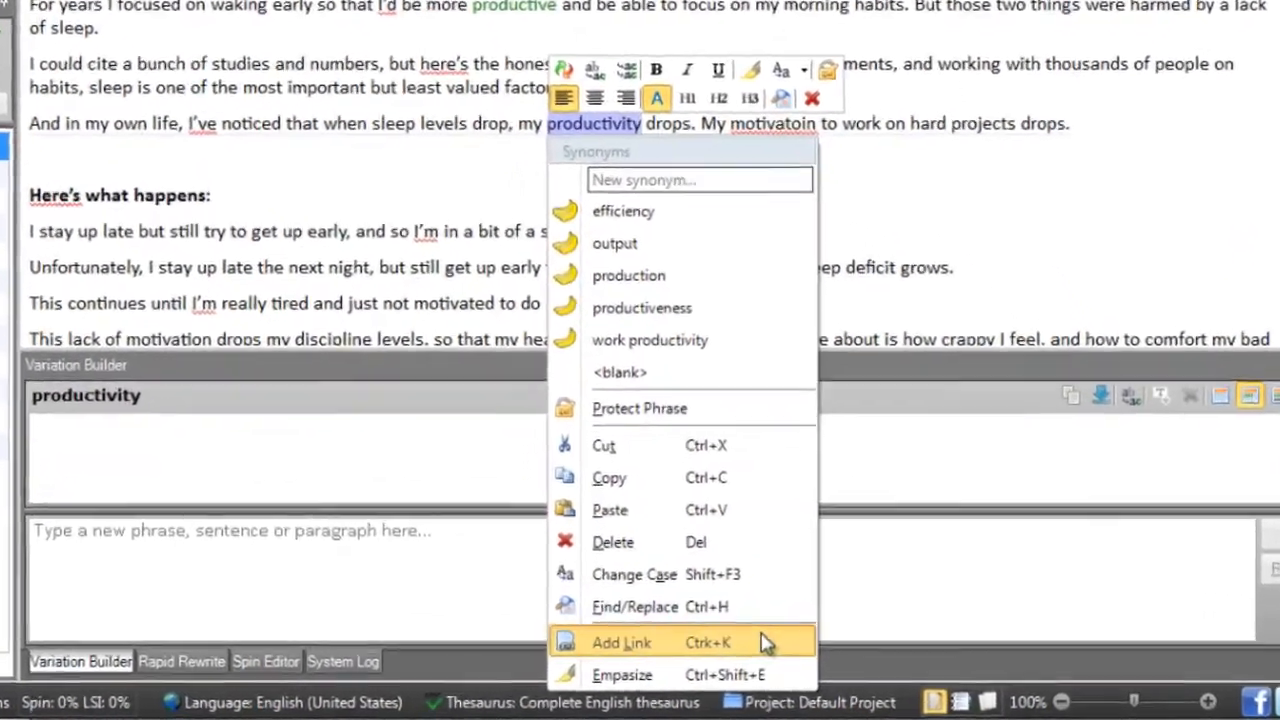
click(828, 656)
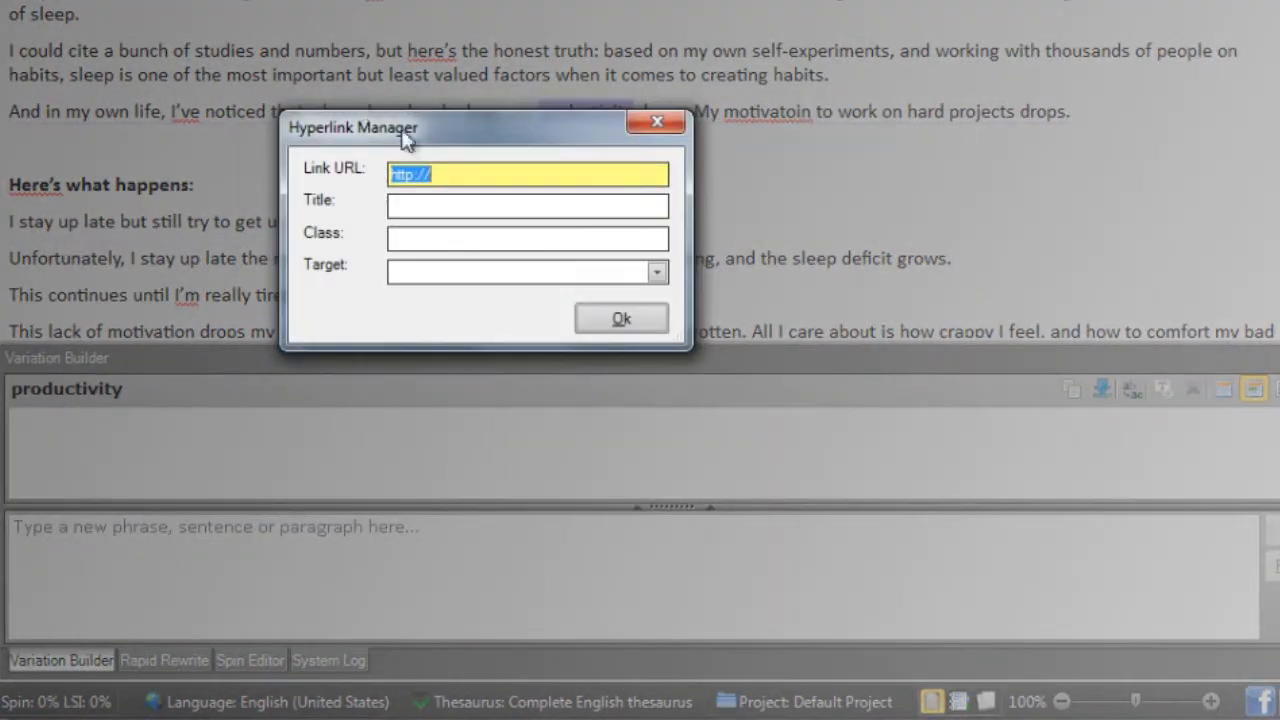
click(453, 172)
text(google.com)
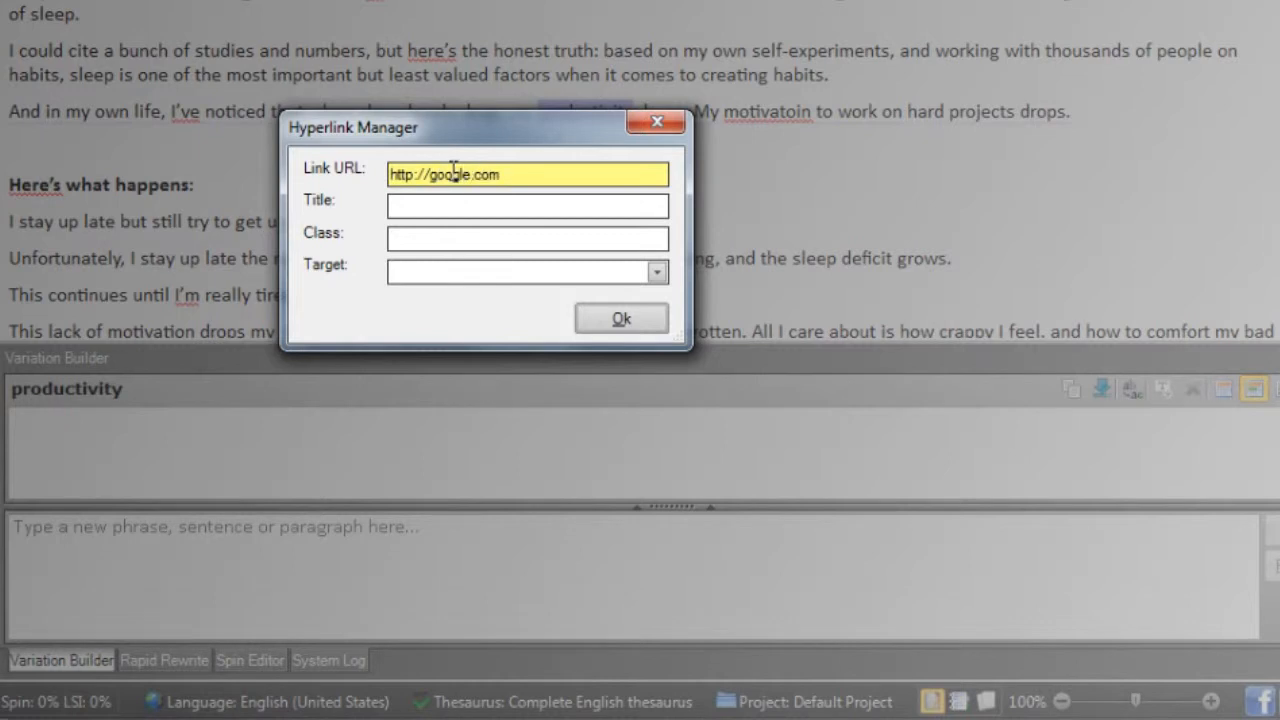
click(488, 205)
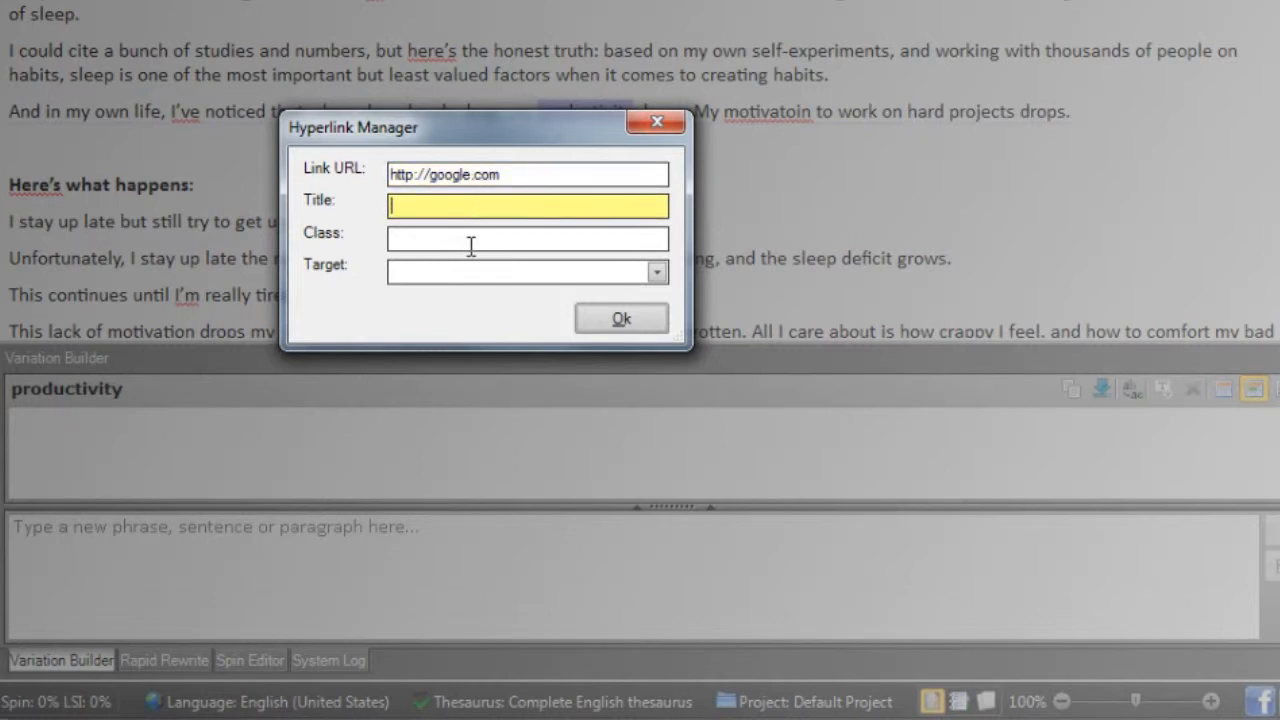
click(471, 240)
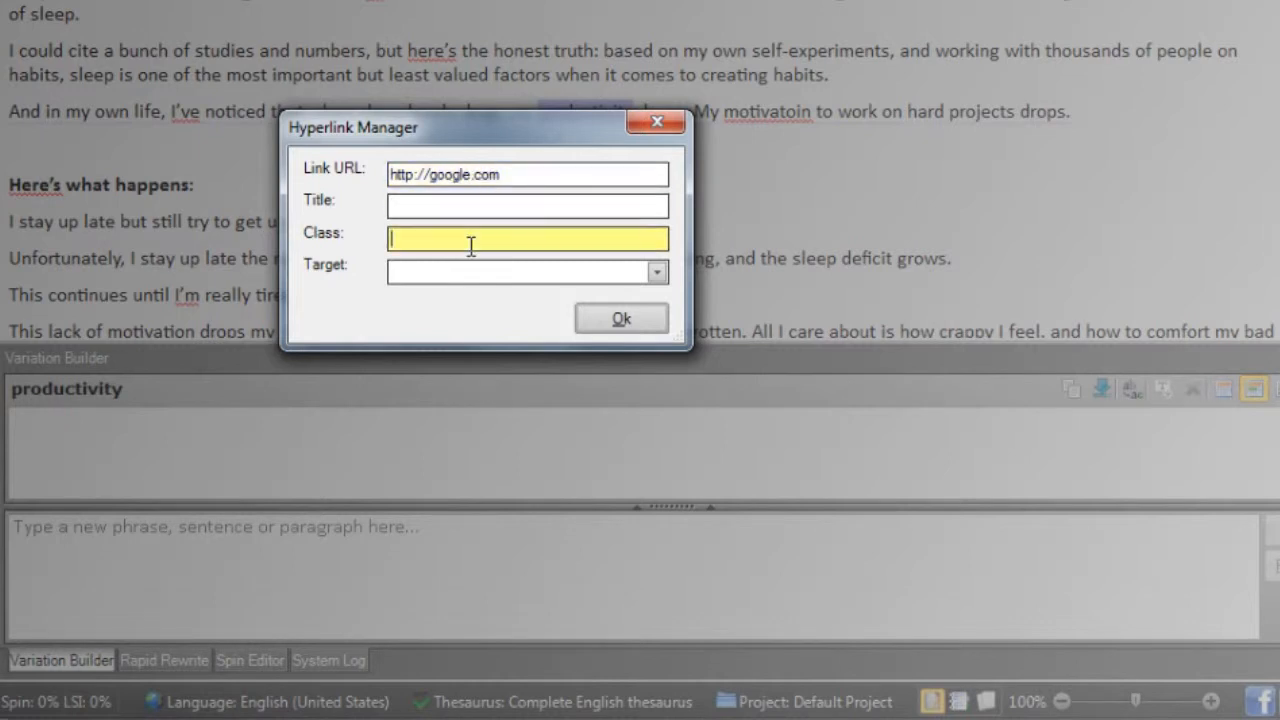
click(658, 274)
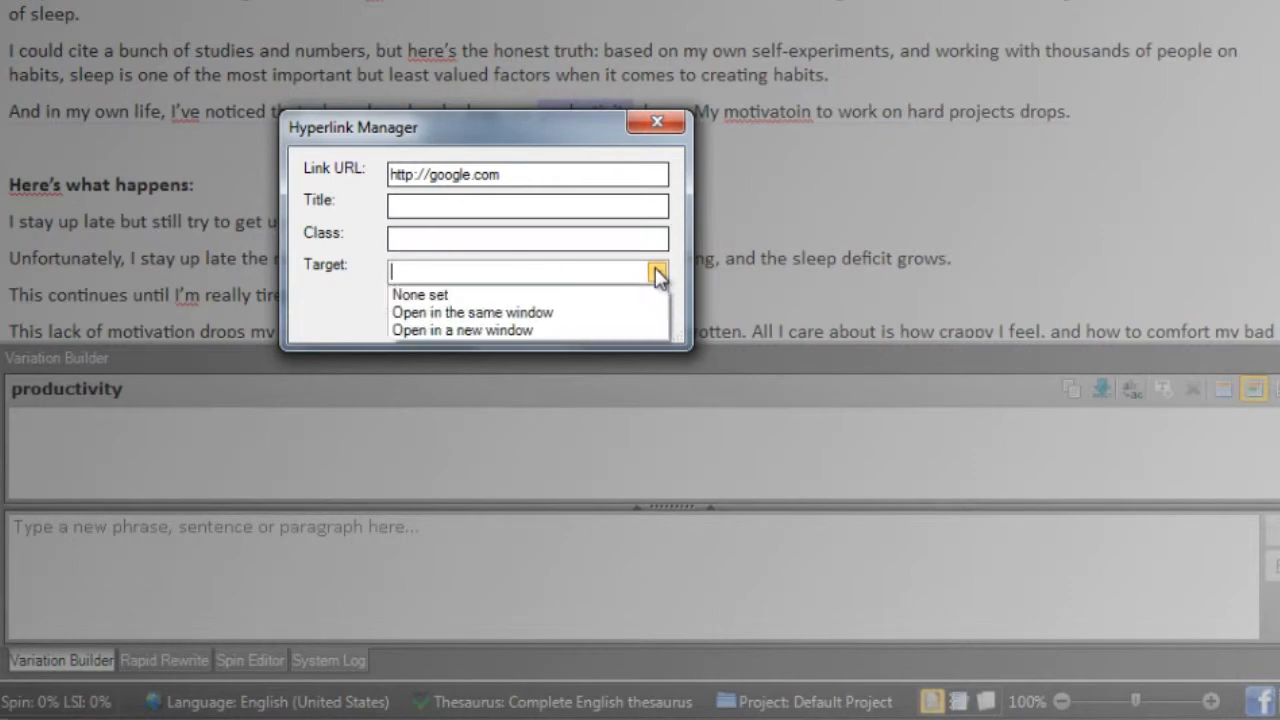
click(519, 340)
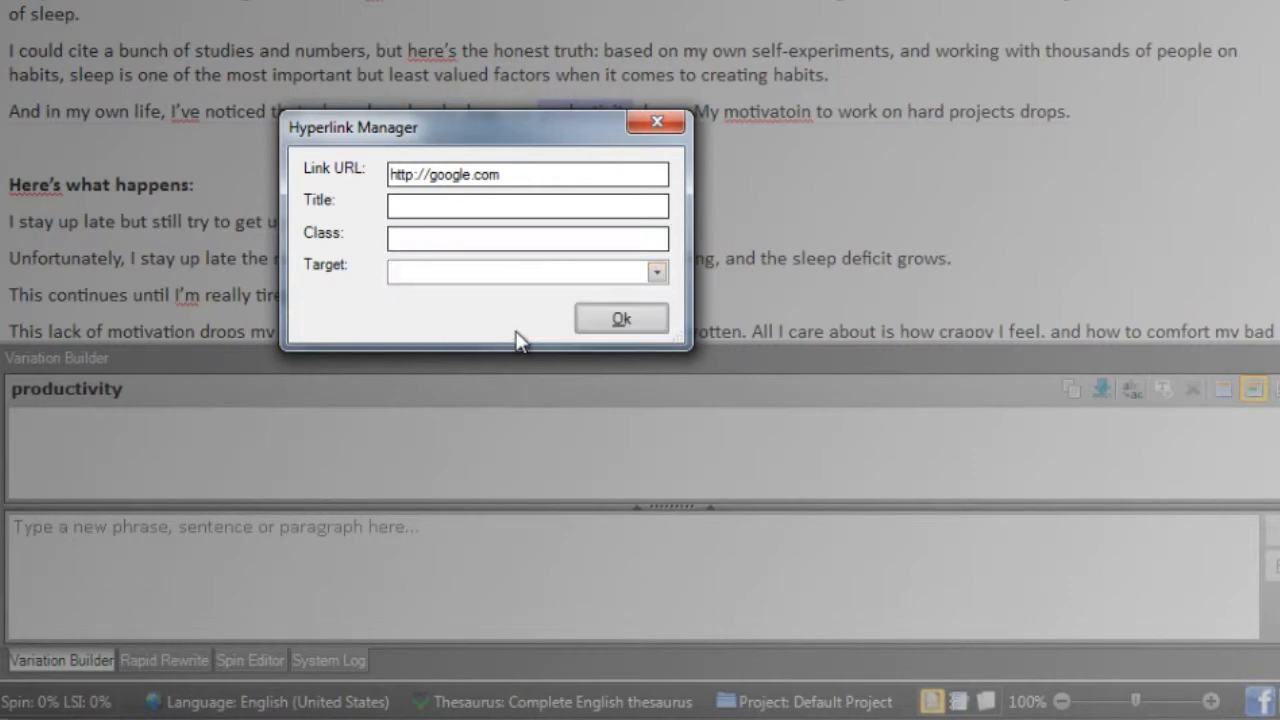
click(609, 322)
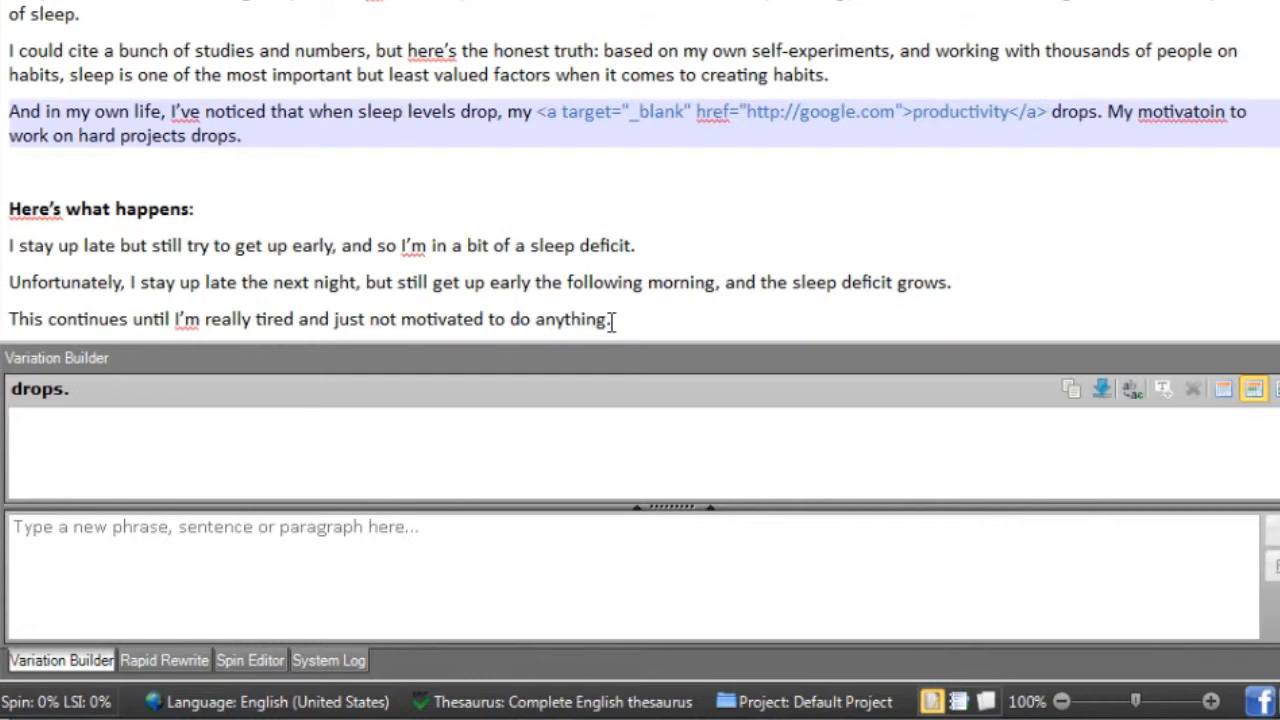
- Add emphasis variations to the word "deficit" in the "I stay up late" sentence
click(669, 248)
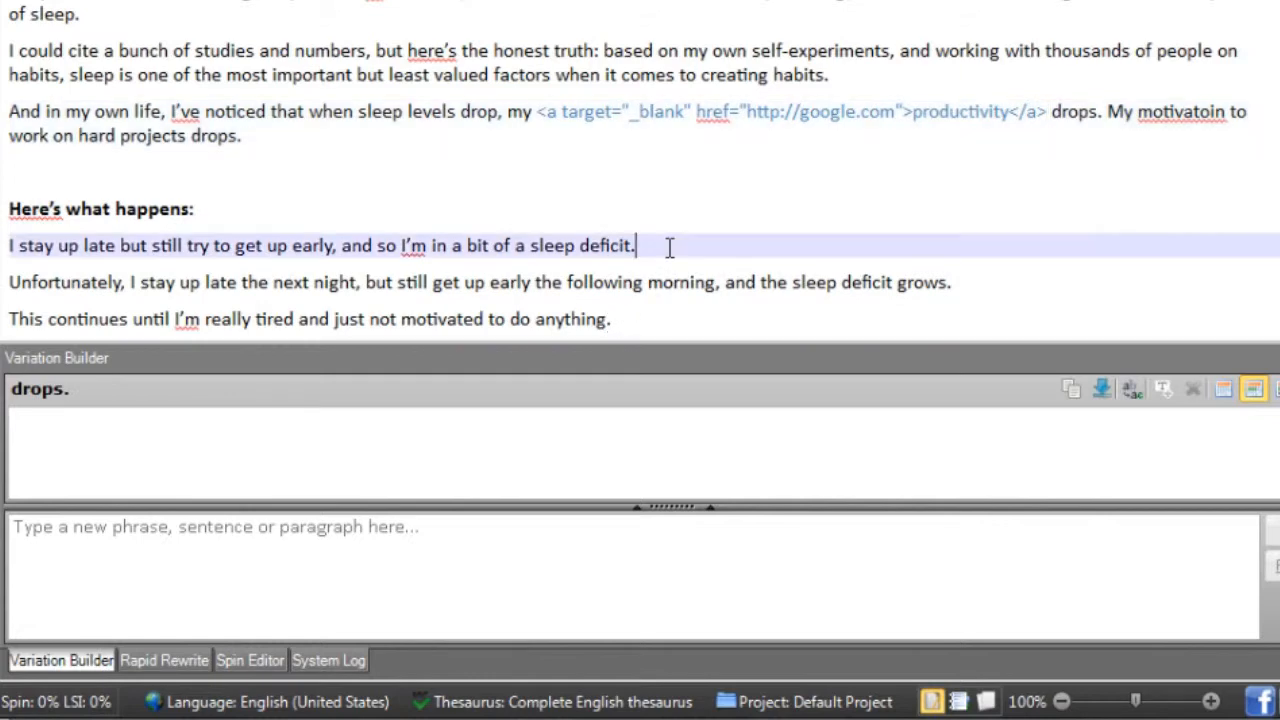
double_click(604, 246)
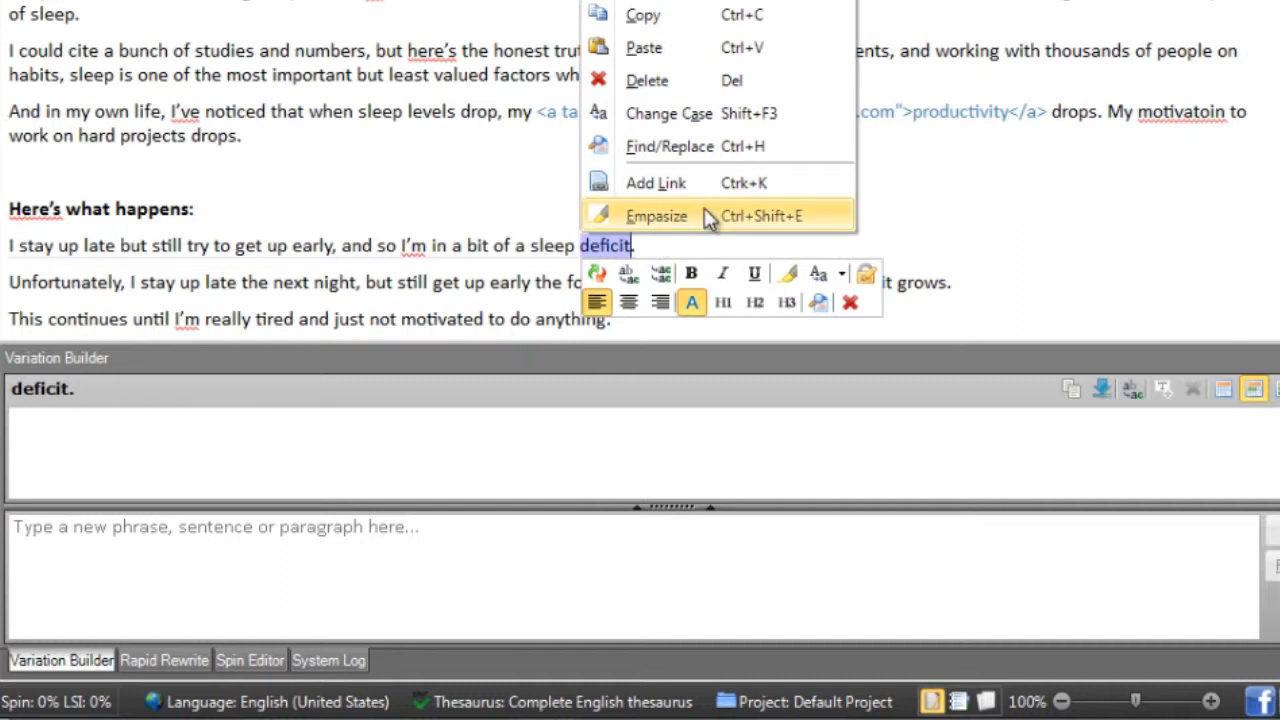
click(660, 216)
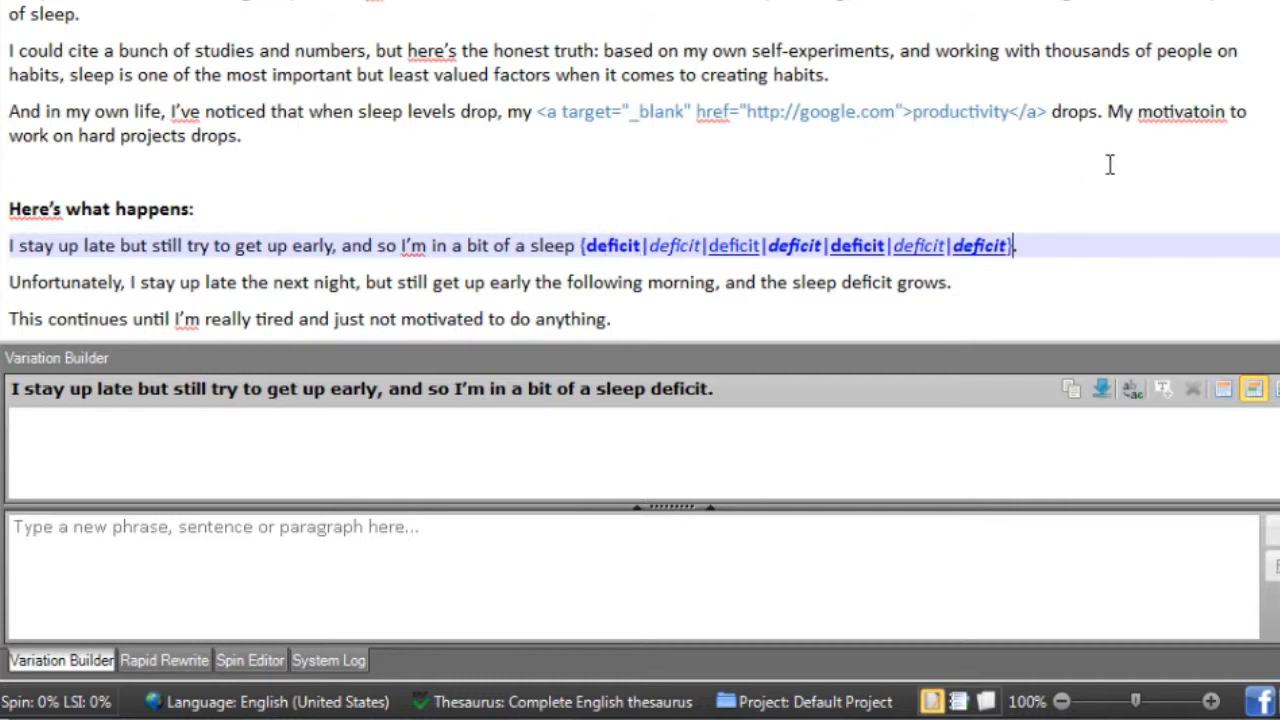
- Correct the misspelled "motivatoin" to "motivation" and bring up the spelling suggestions for "learened"
right_click(1156, 110)
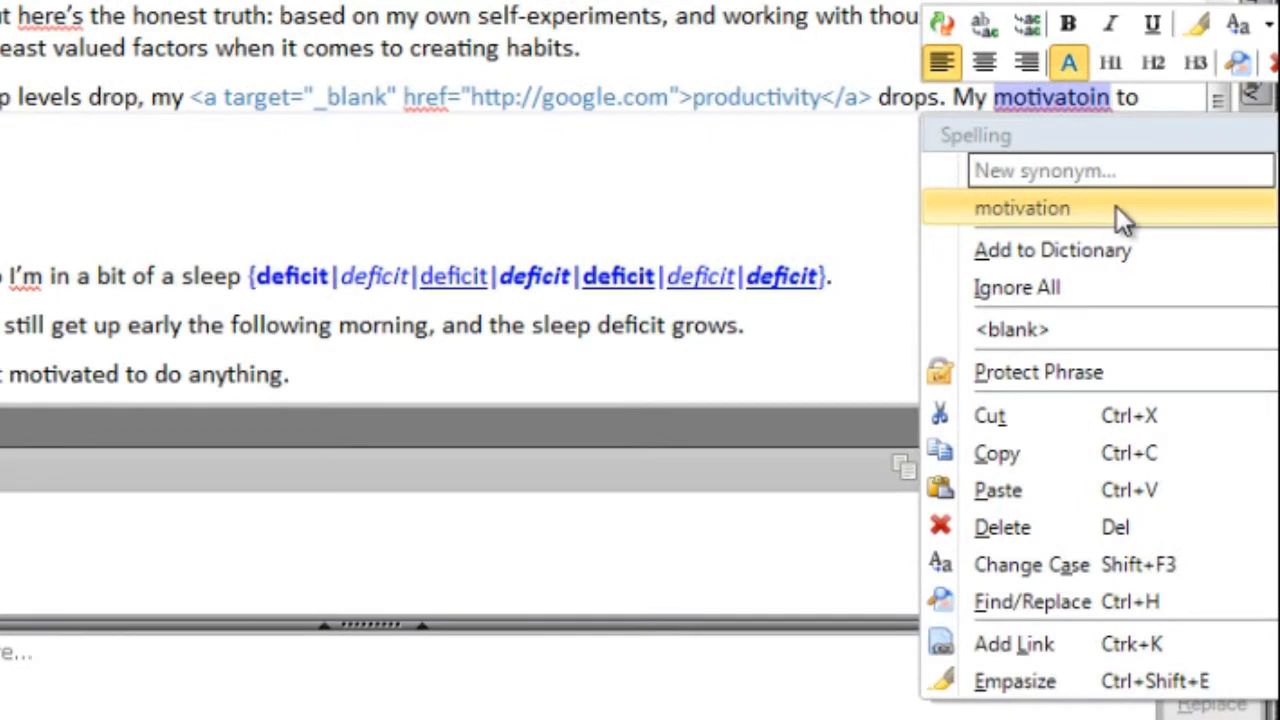
click(1116, 206)
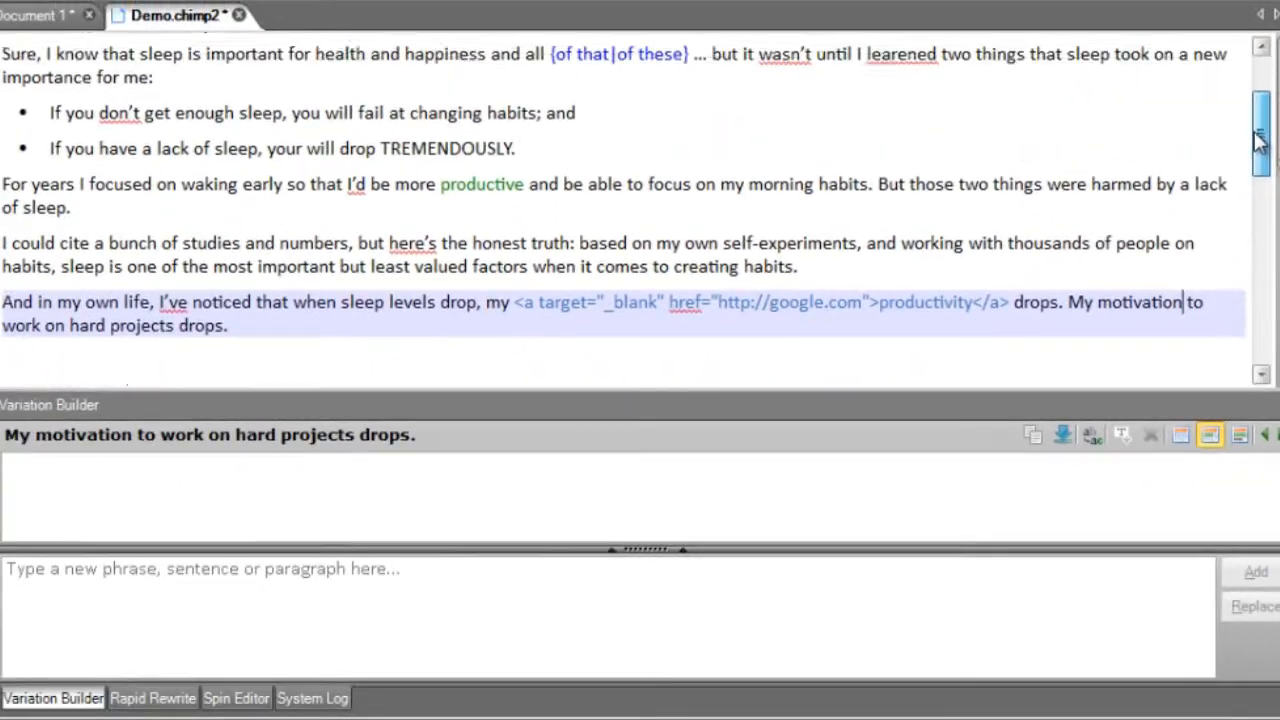
scroll(1258, 140, up, 1)
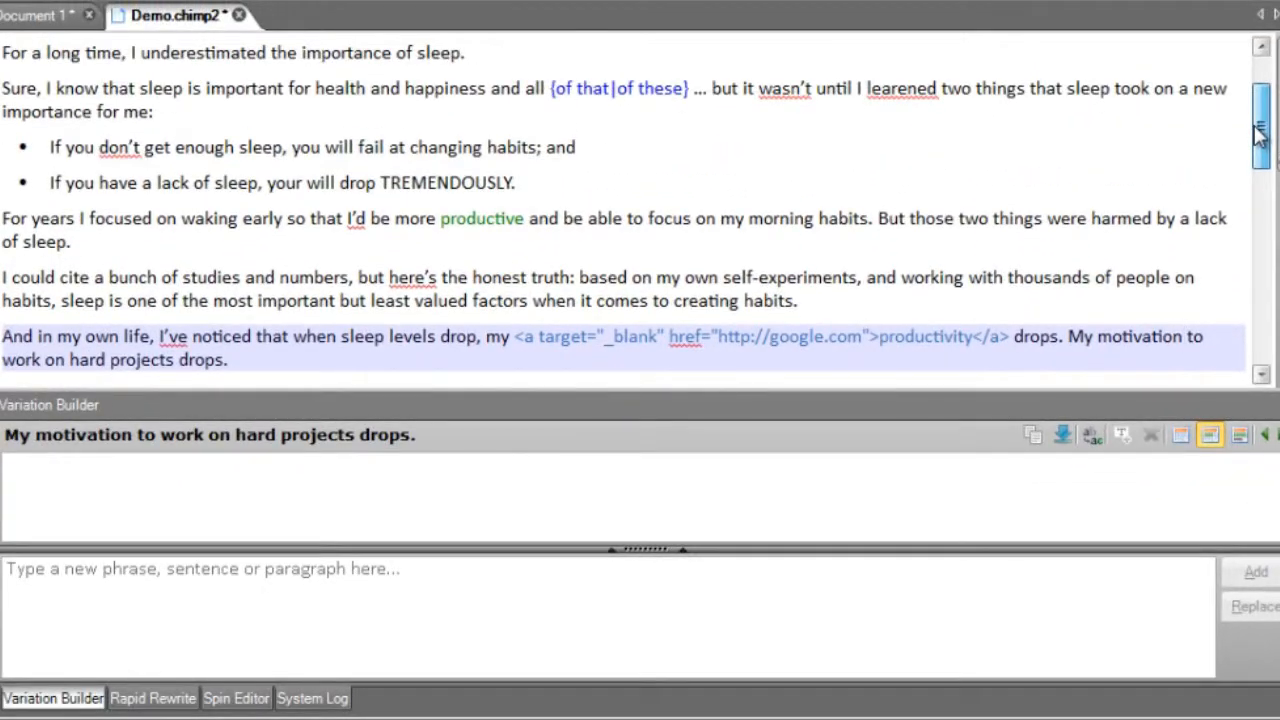
right_click(893, 87)
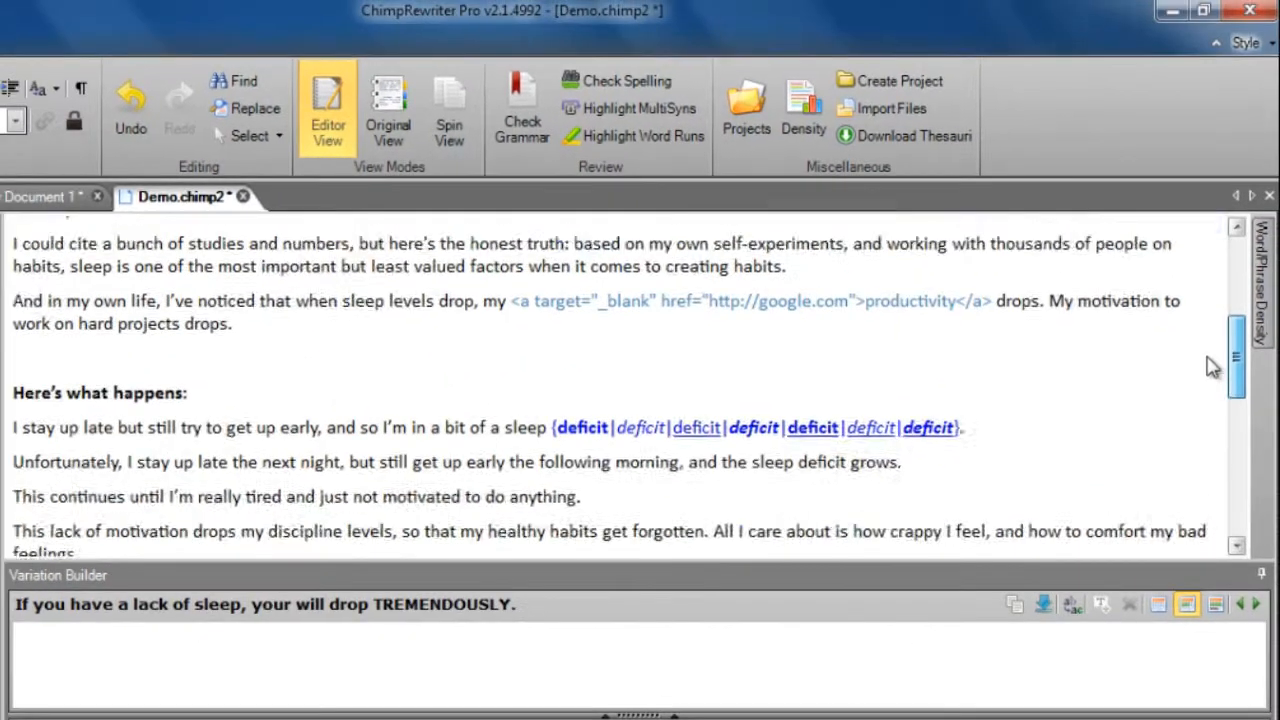
- Run the grammar check and replace the redundant expression "my own life" with "my life"
drag(1207, 361, 1207, 350)
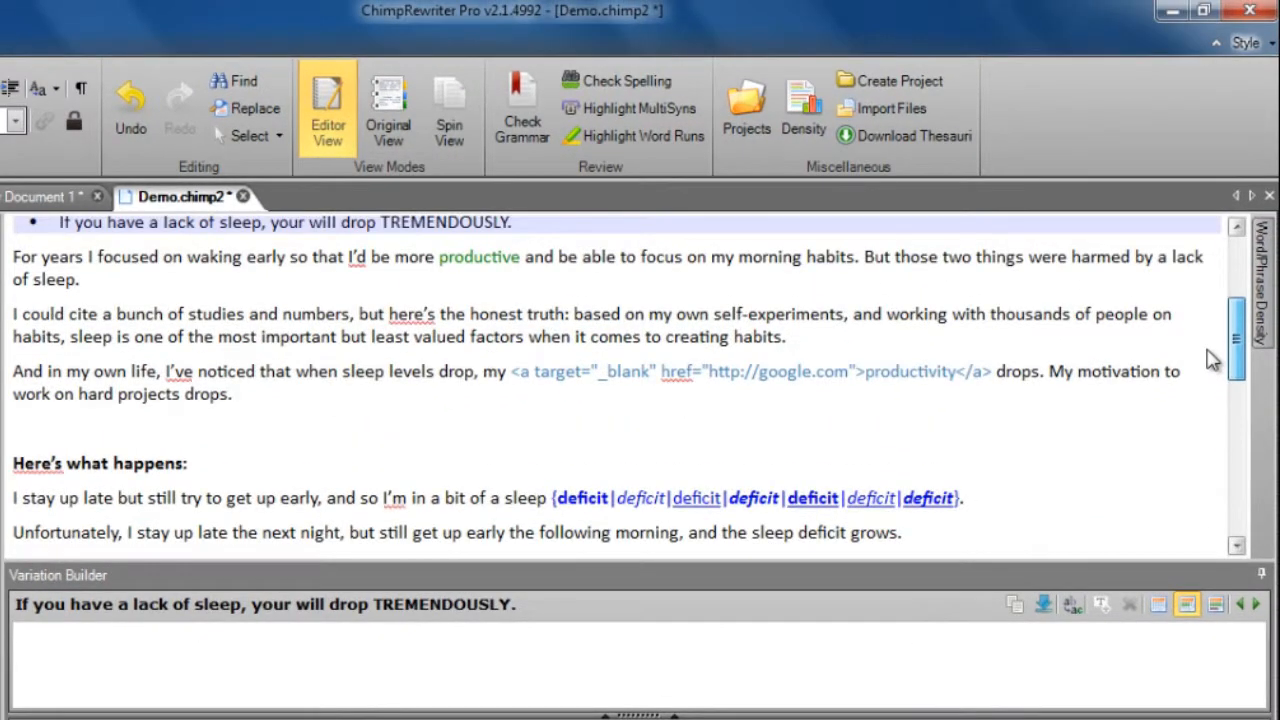
click(520, 100)
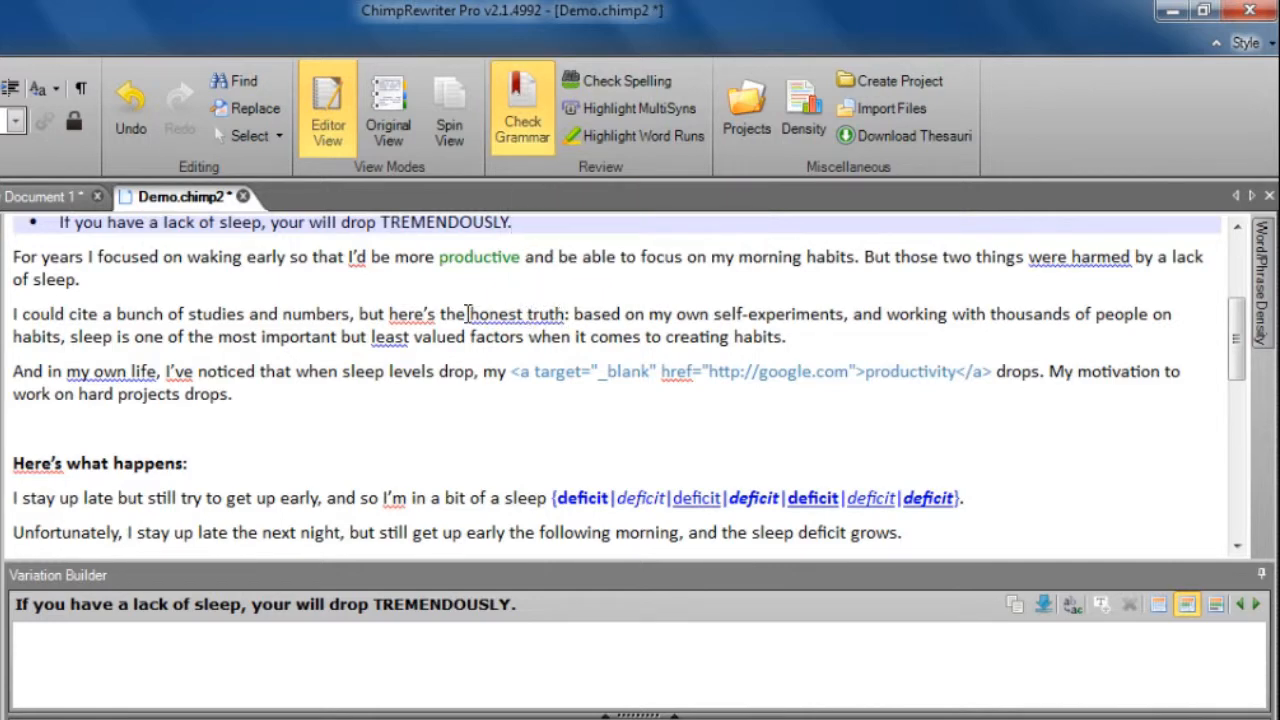
right_click(85, 372)
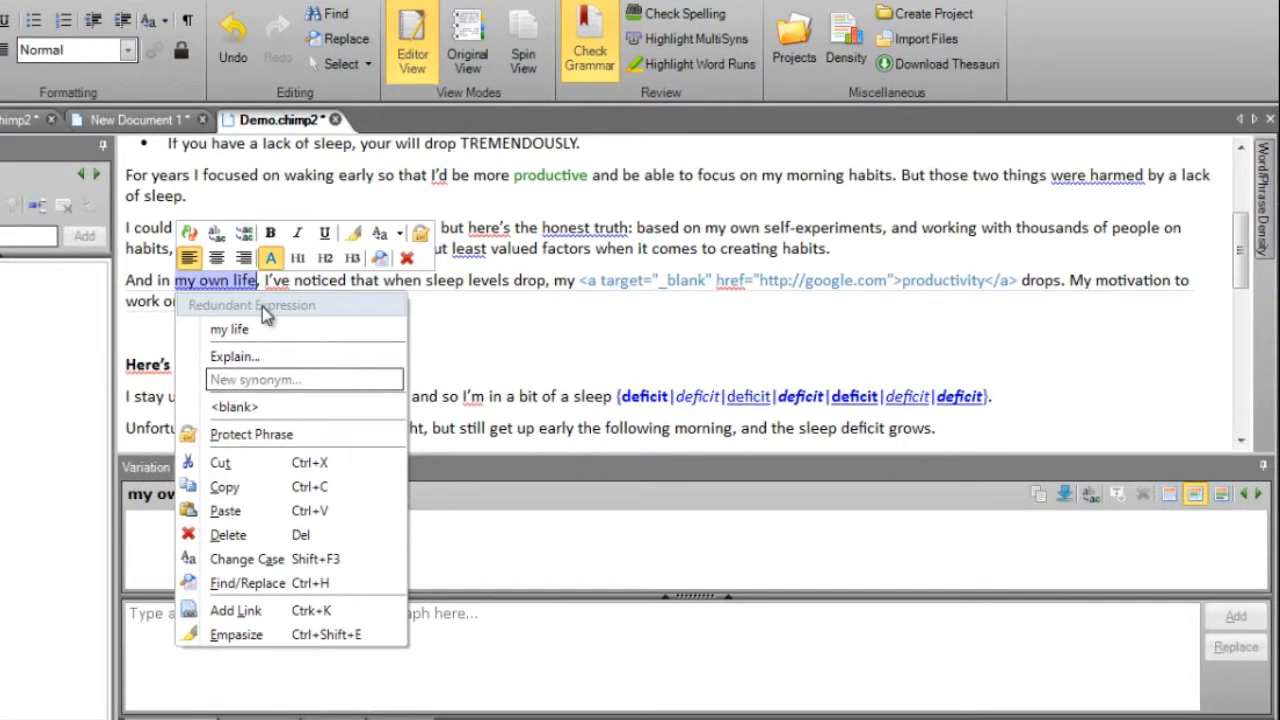
click(310, 336)
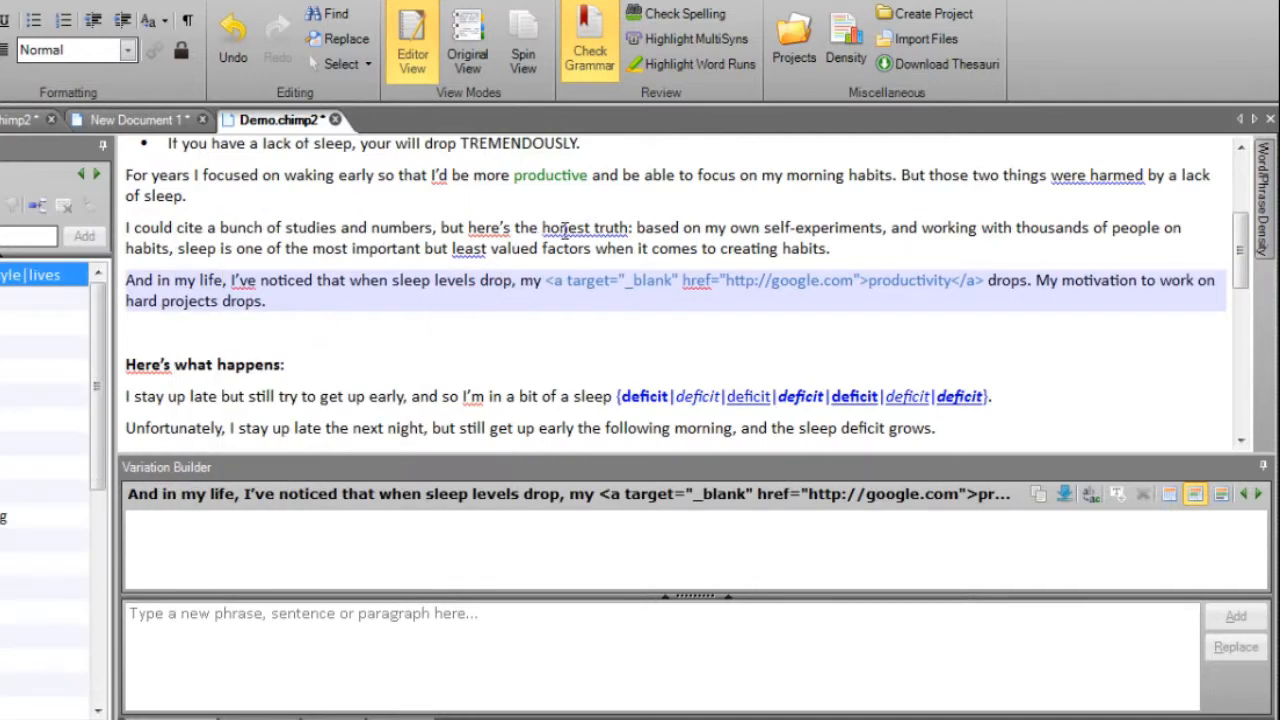
- Read the grammar explanation for the flagged expression "honest truth" and close it
right_click(565, 228)
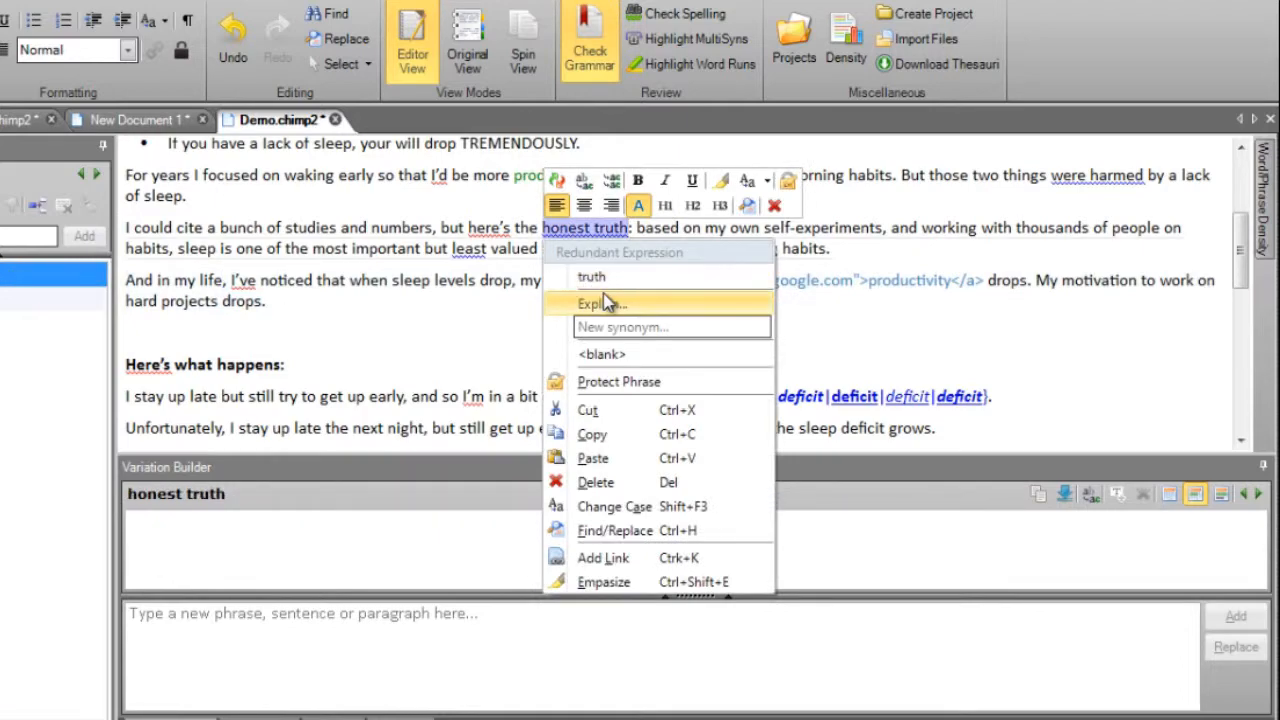
click(670, 305)
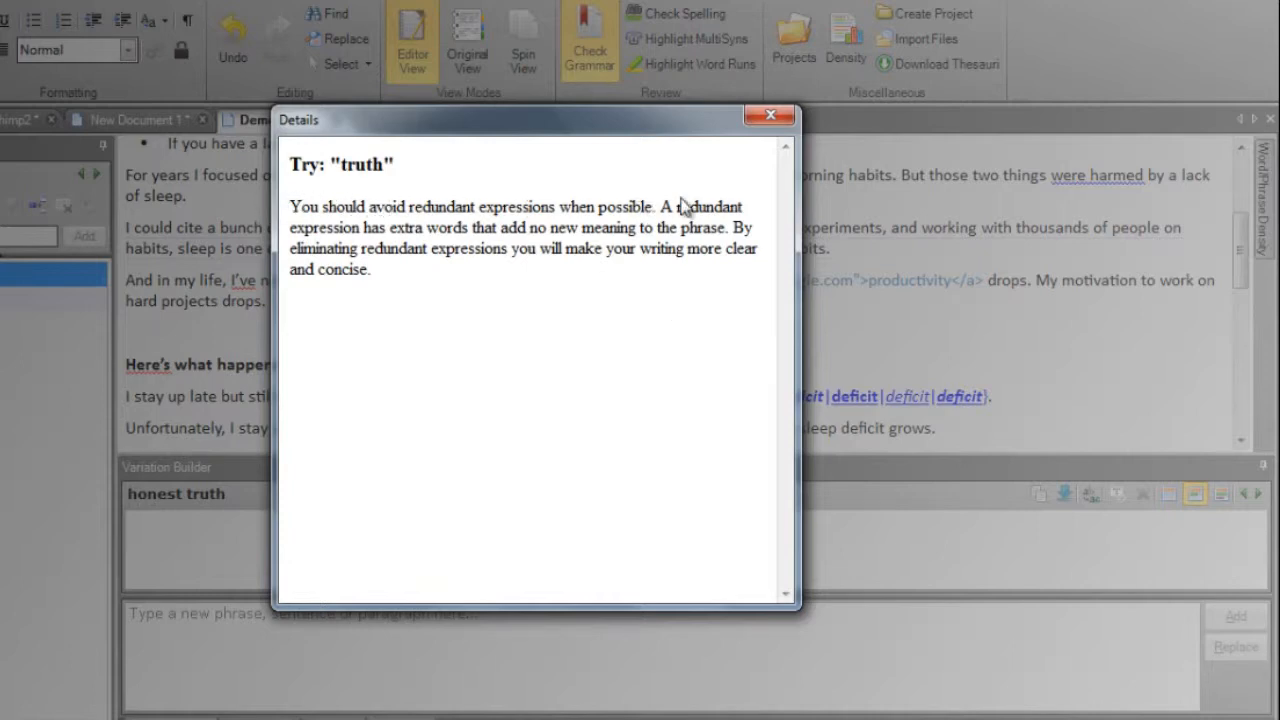
click(770, 116)
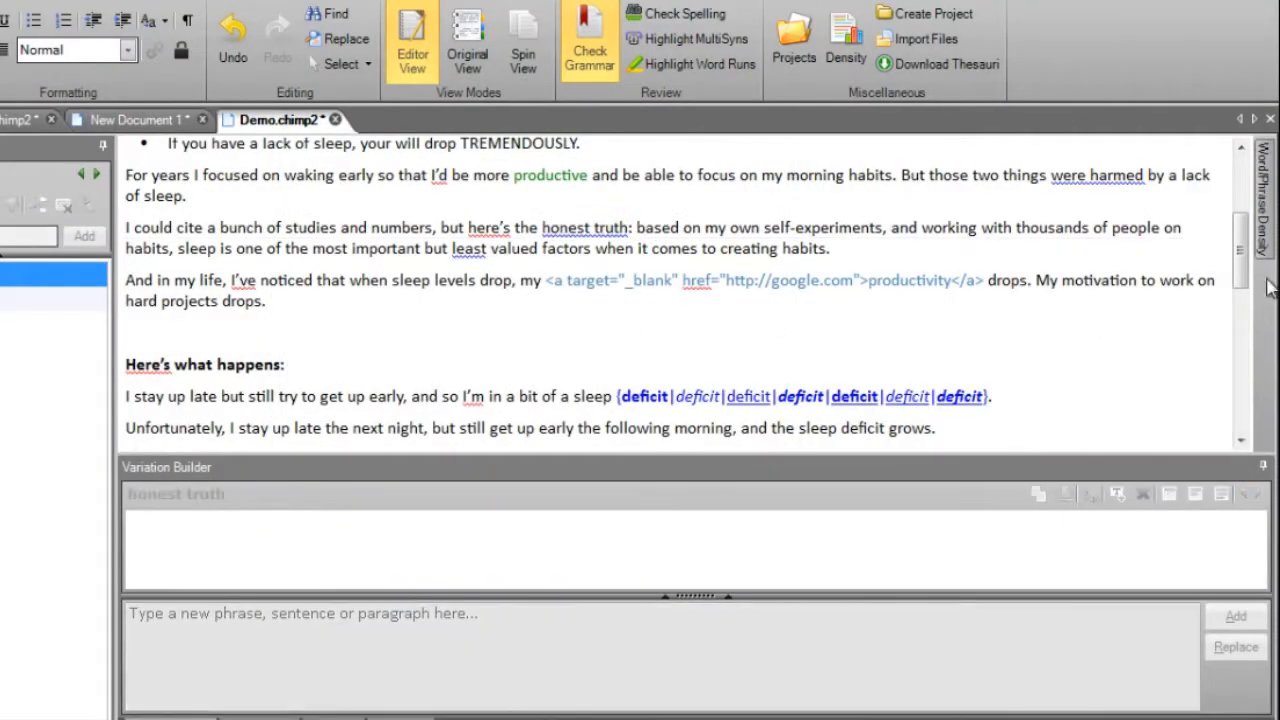
- Spin together all paragraphs from "For a long time" through "hard projects drops."
drag(1240, 262, 1242, 243)
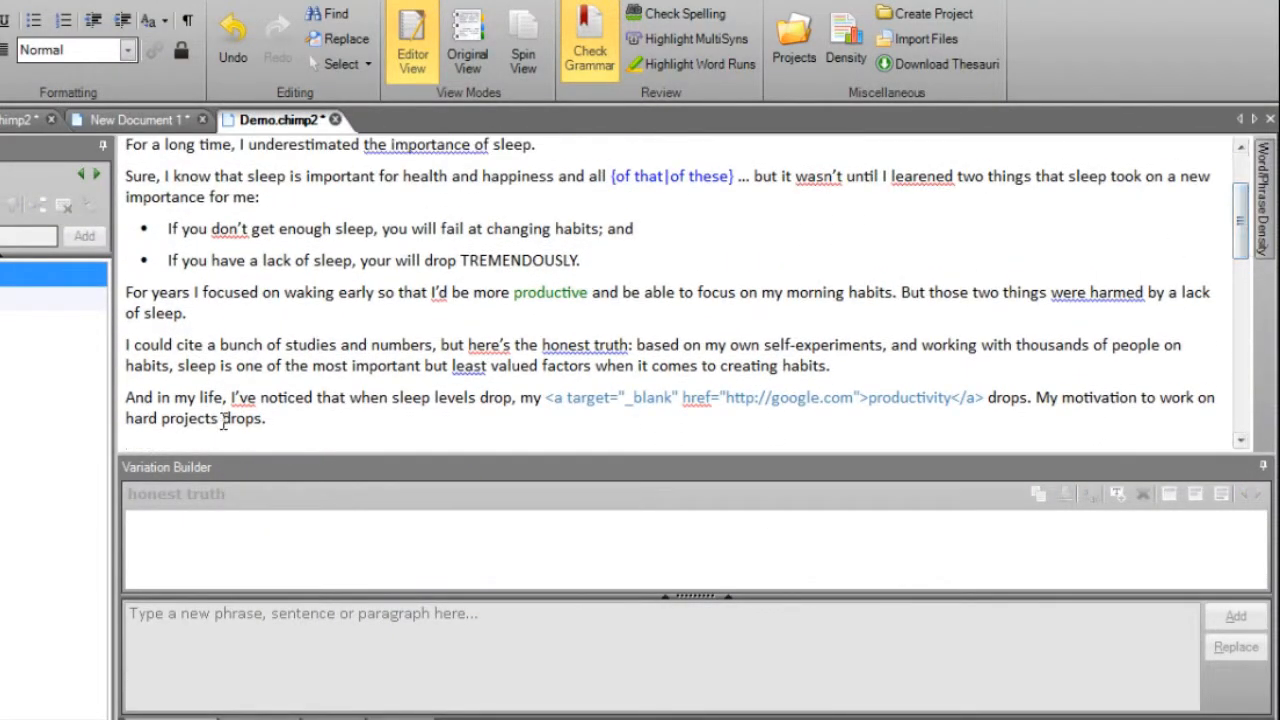
drag(273, 422, 118, 148)
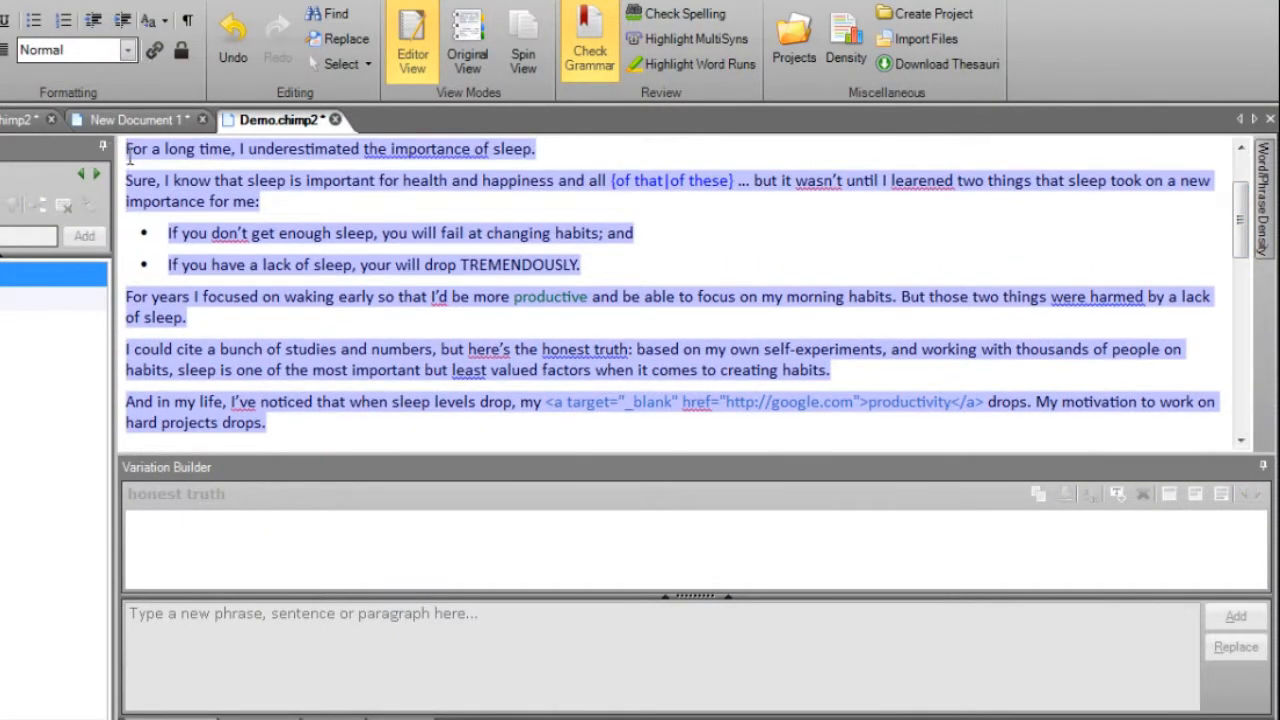
right_click(190, 150)
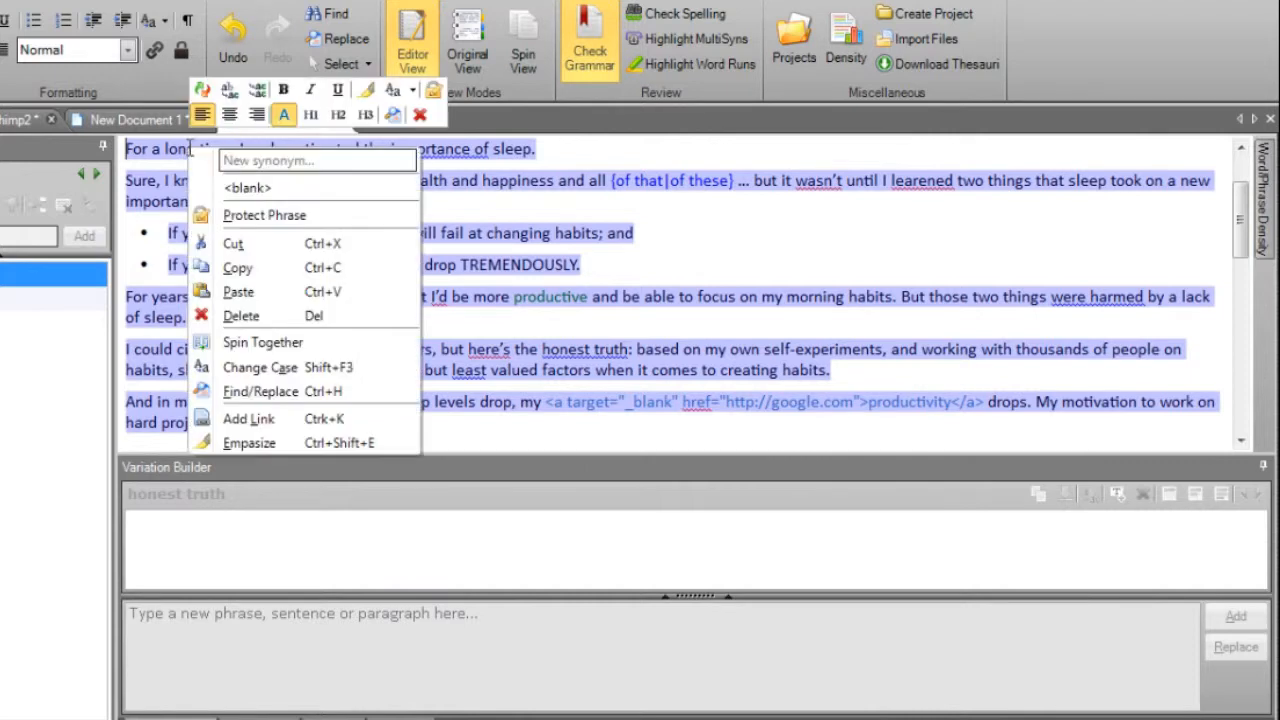
click(318, 350)
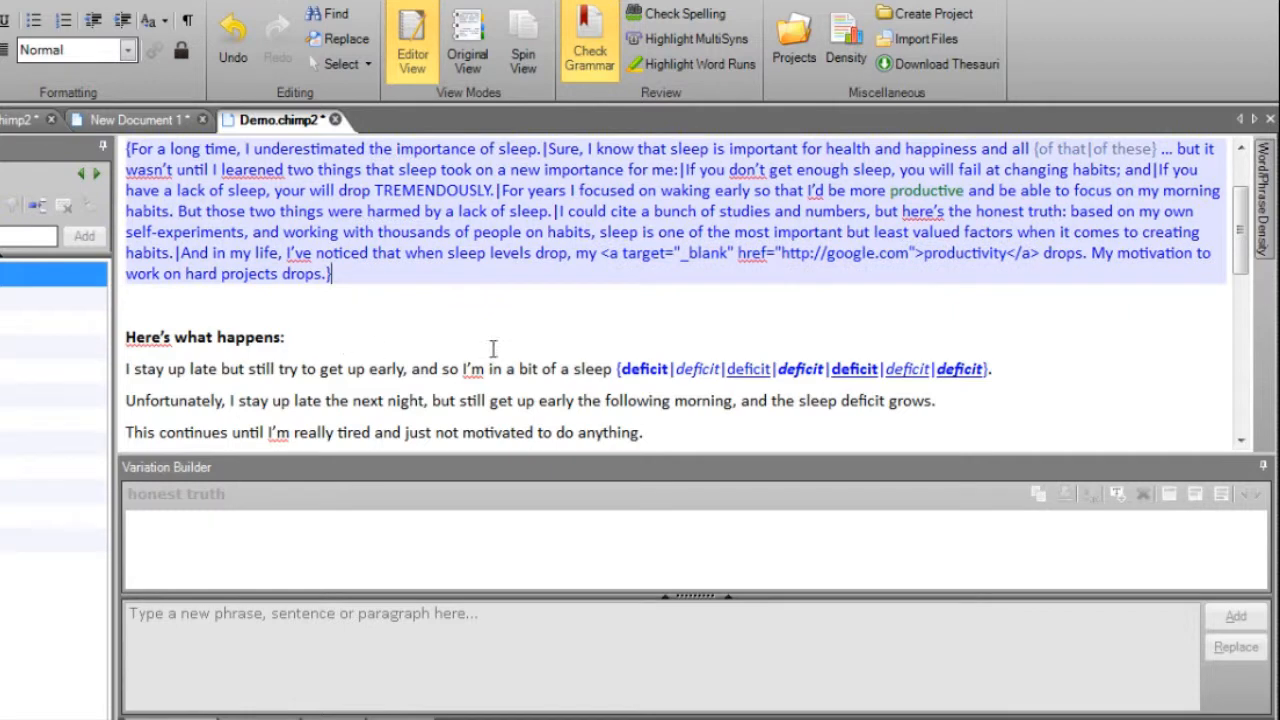
scroll(1238, 230, up, 1)
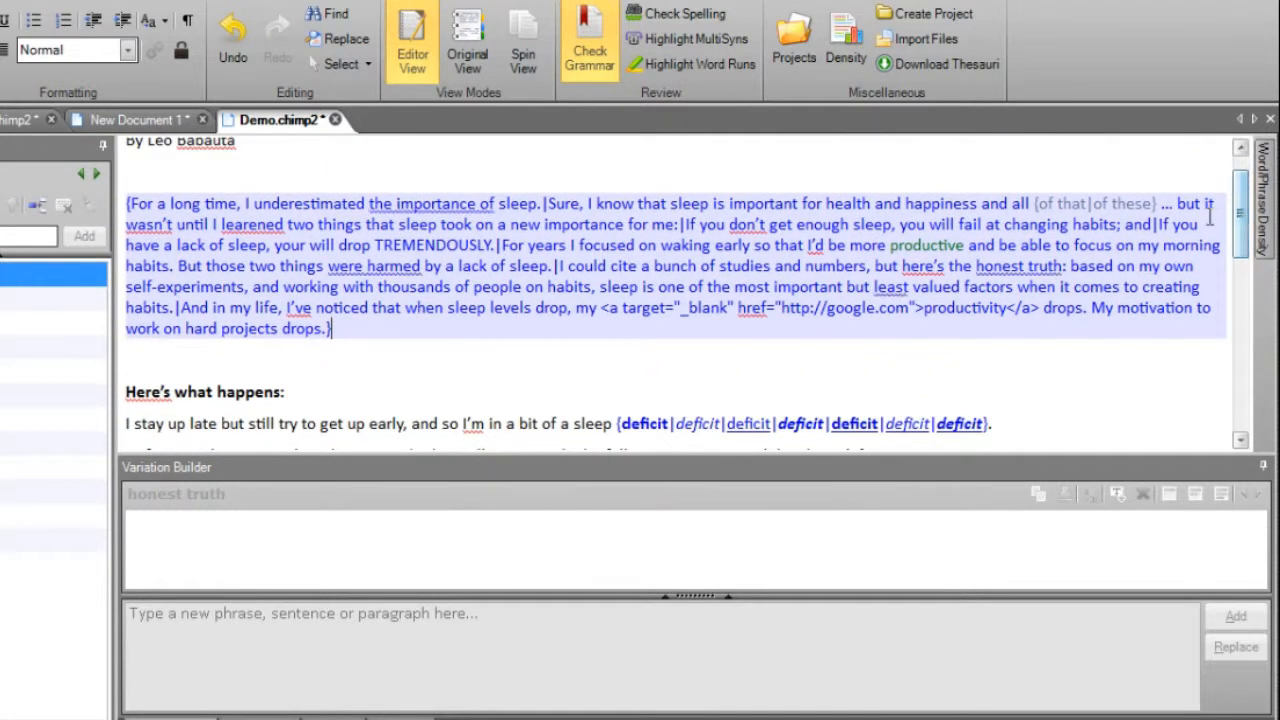
- Select the combined spin block from its opening to closing brace to inspect its extent and variations
drag(340, 328, 111, 200)
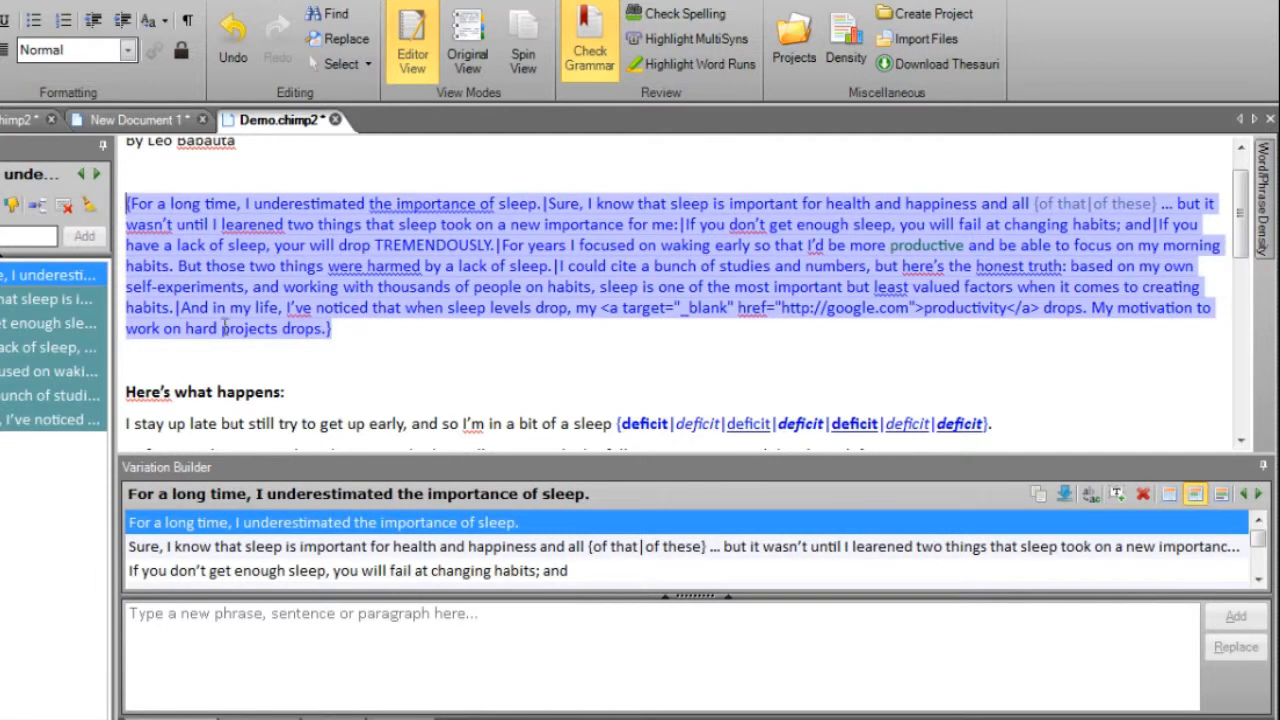
click(334, 328)
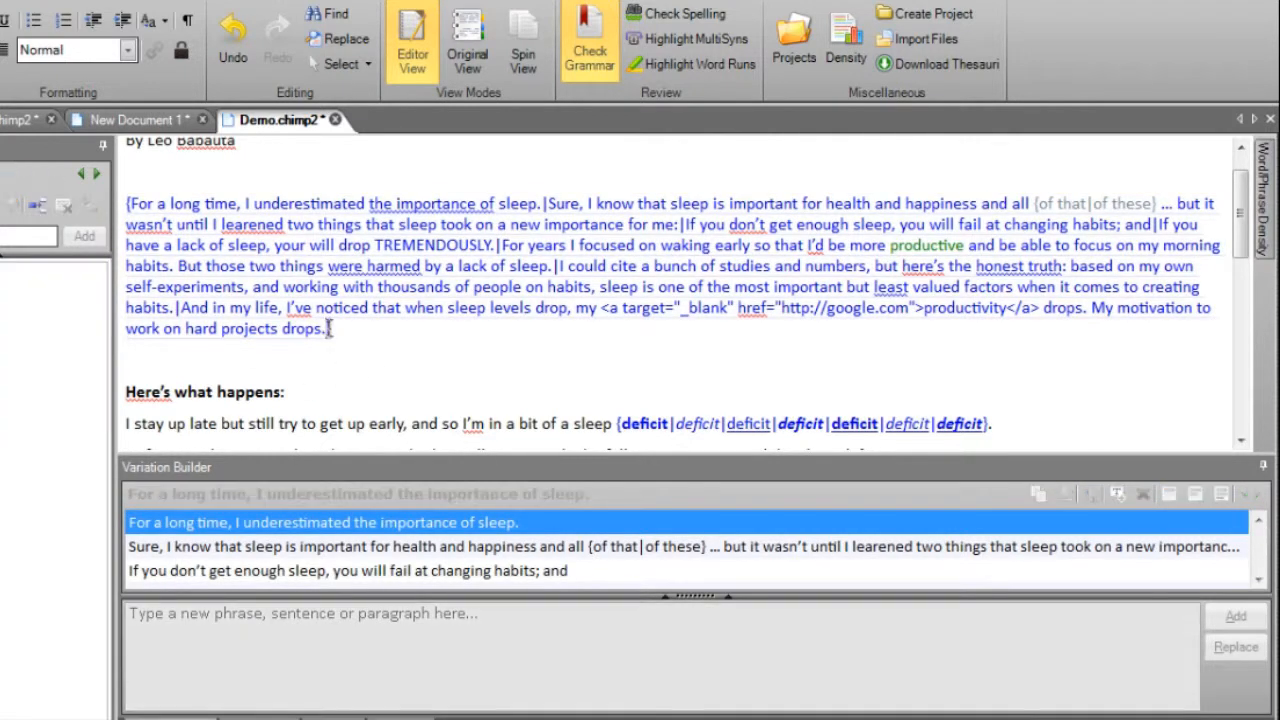
drag(120, 203, 380, 327)
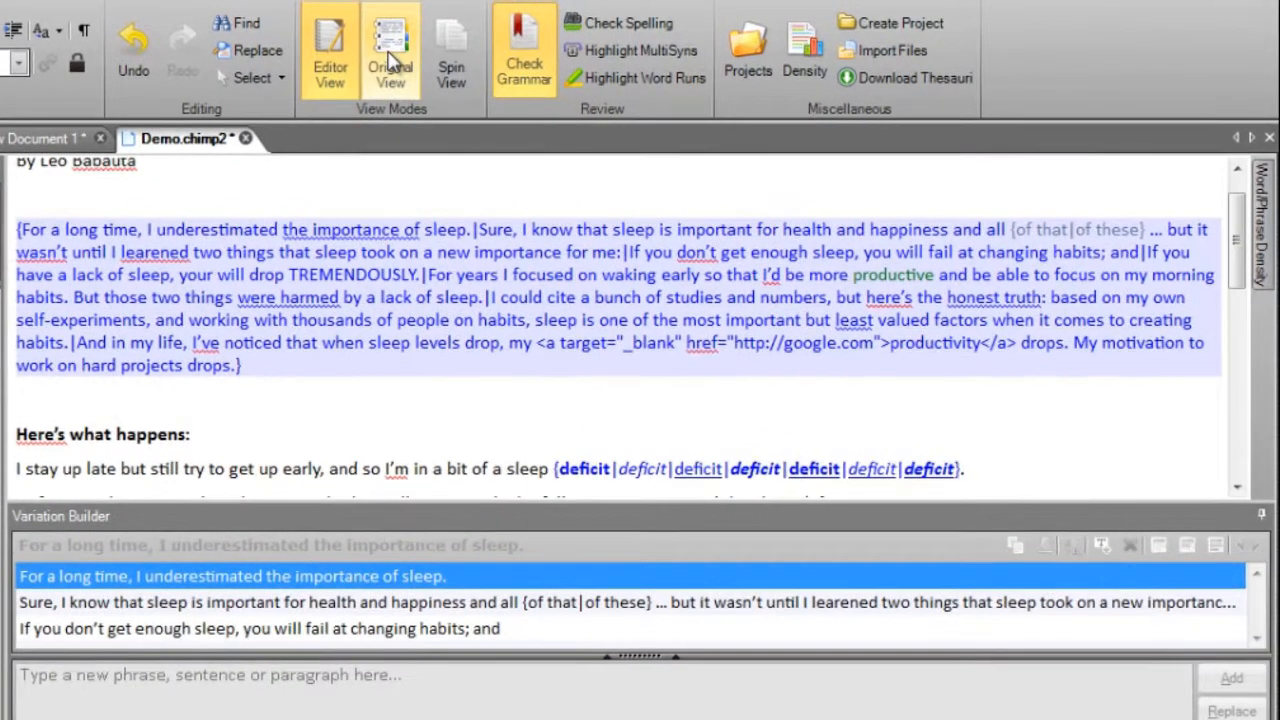
- Preview the article in Original View and switch to Spin View
click(390, 62)
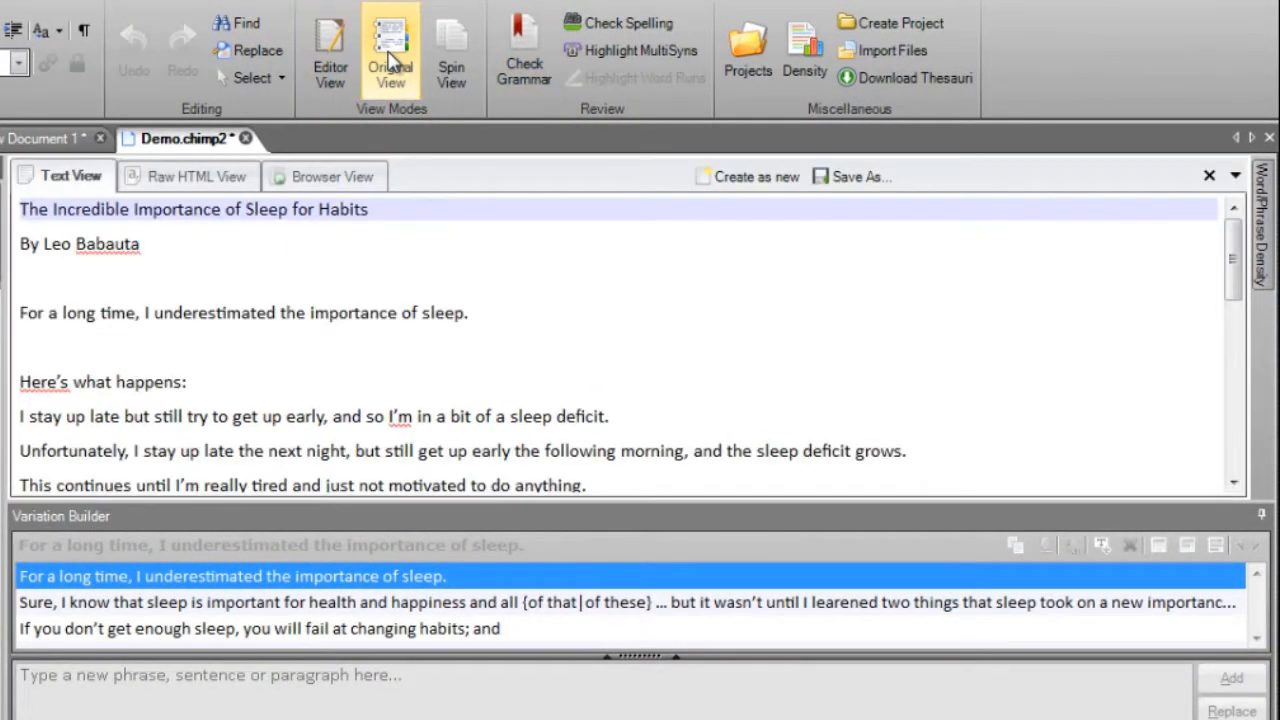
click(451, 60)
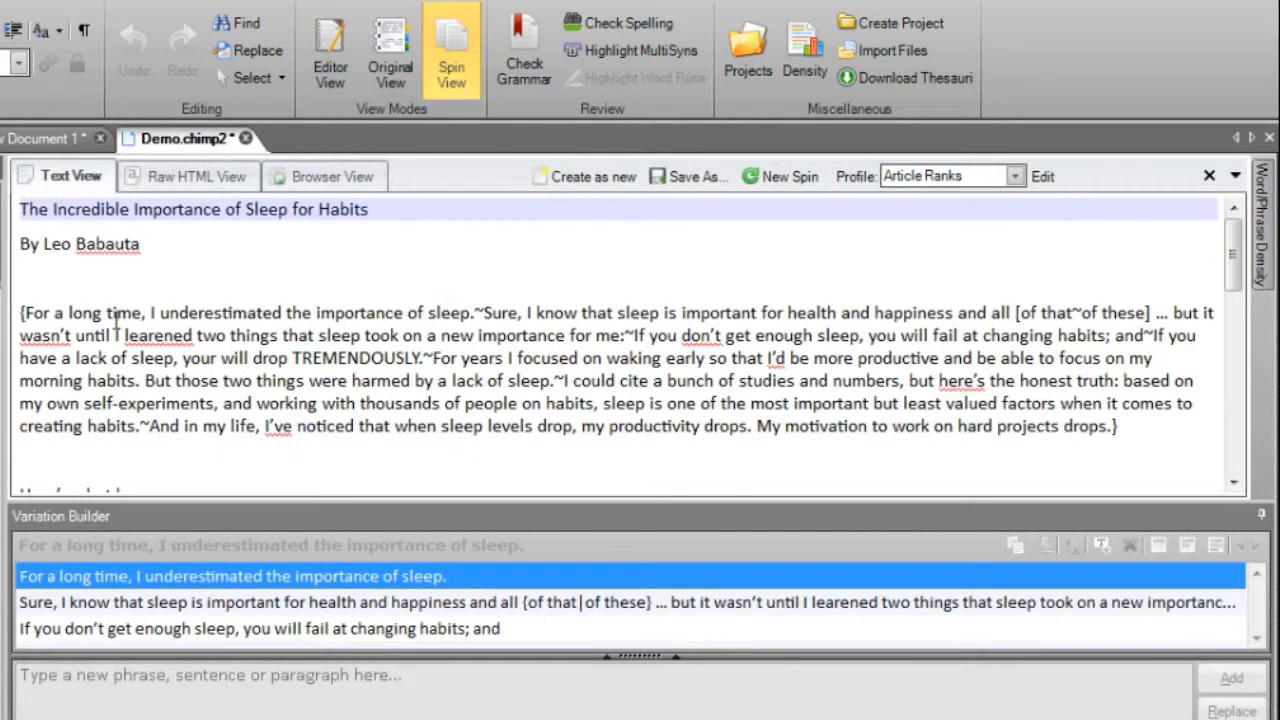
- In the spun text, correct "learened" to "learned" and open the context menu on the blank line below the byline
right_click(150, 337)
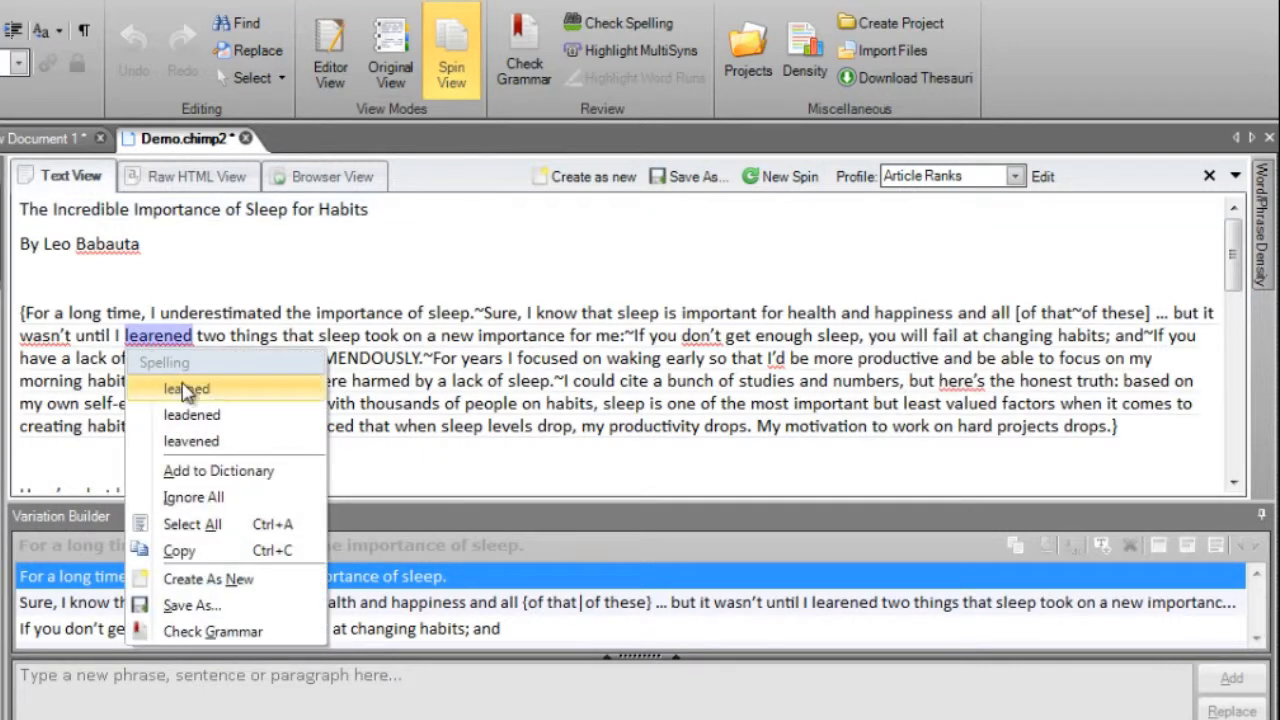
click(230, 390)
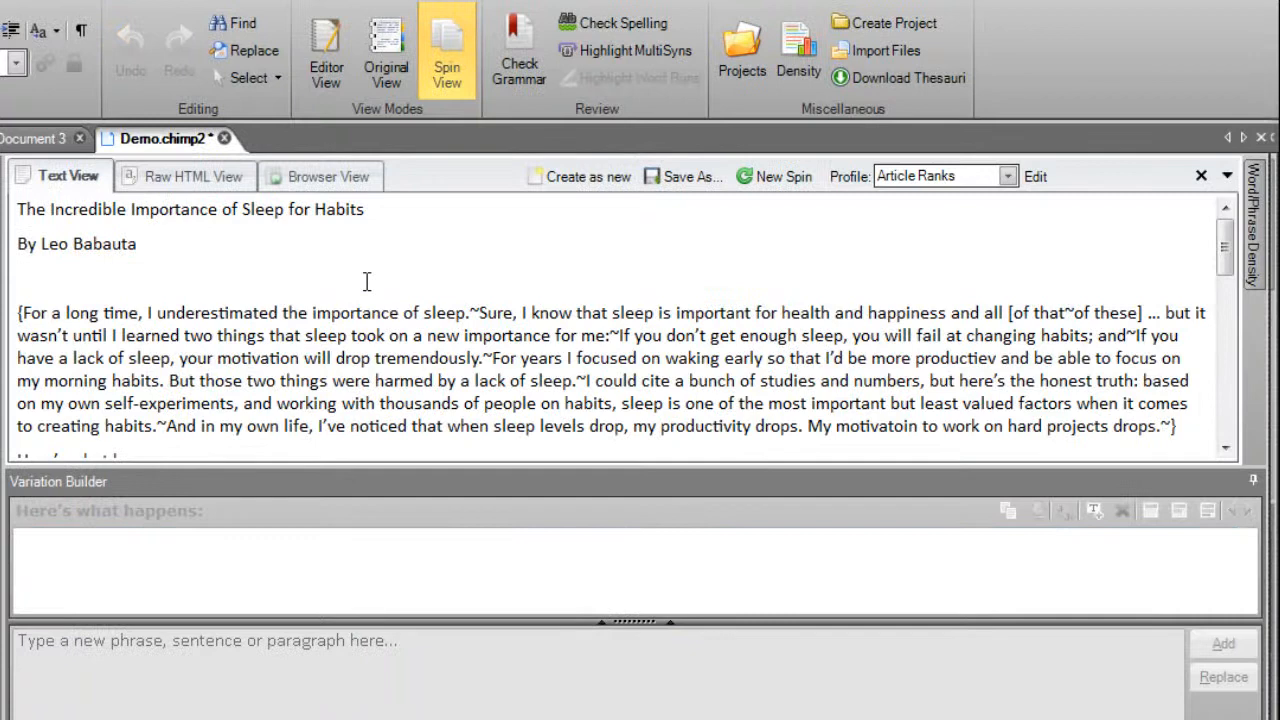
key(shift+F10)
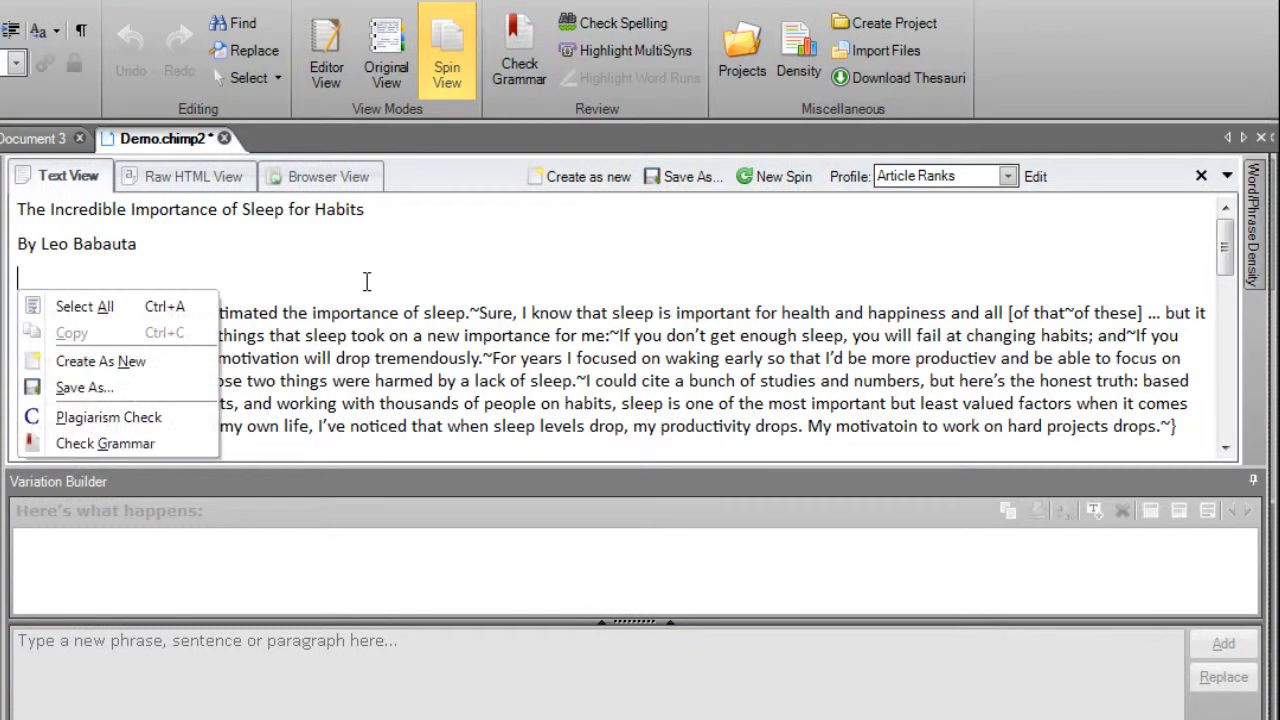
- Create a new document from the spun Demo article and show that document in Spin View
click(163, 366)
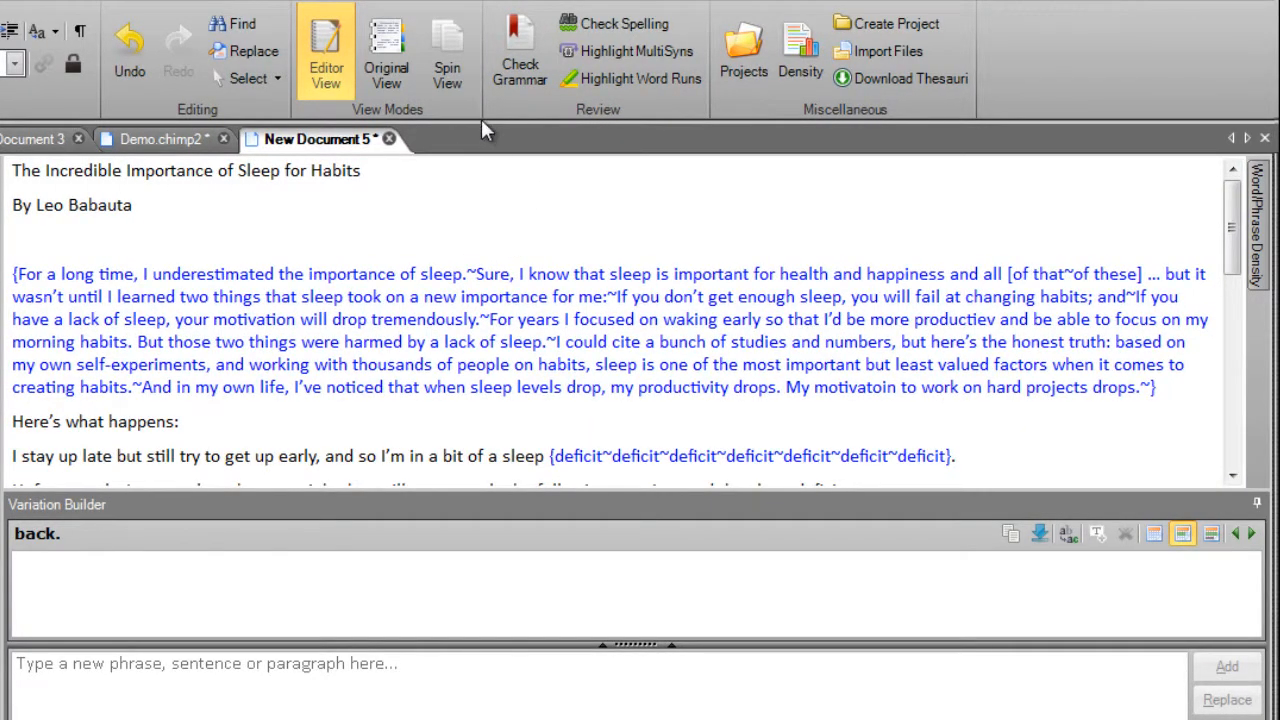
click(447, 60)
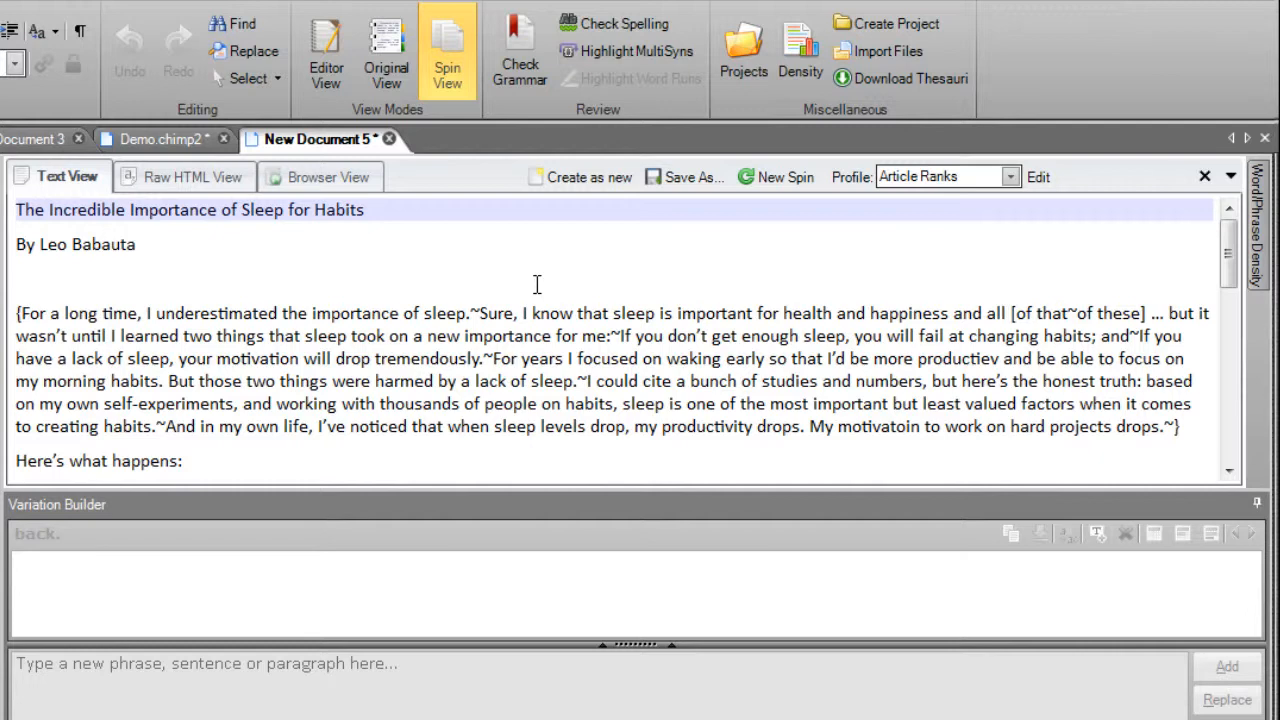
- Save the new document's spun text as the text file sleep-3 in the Documents library
right_click(514, 266)
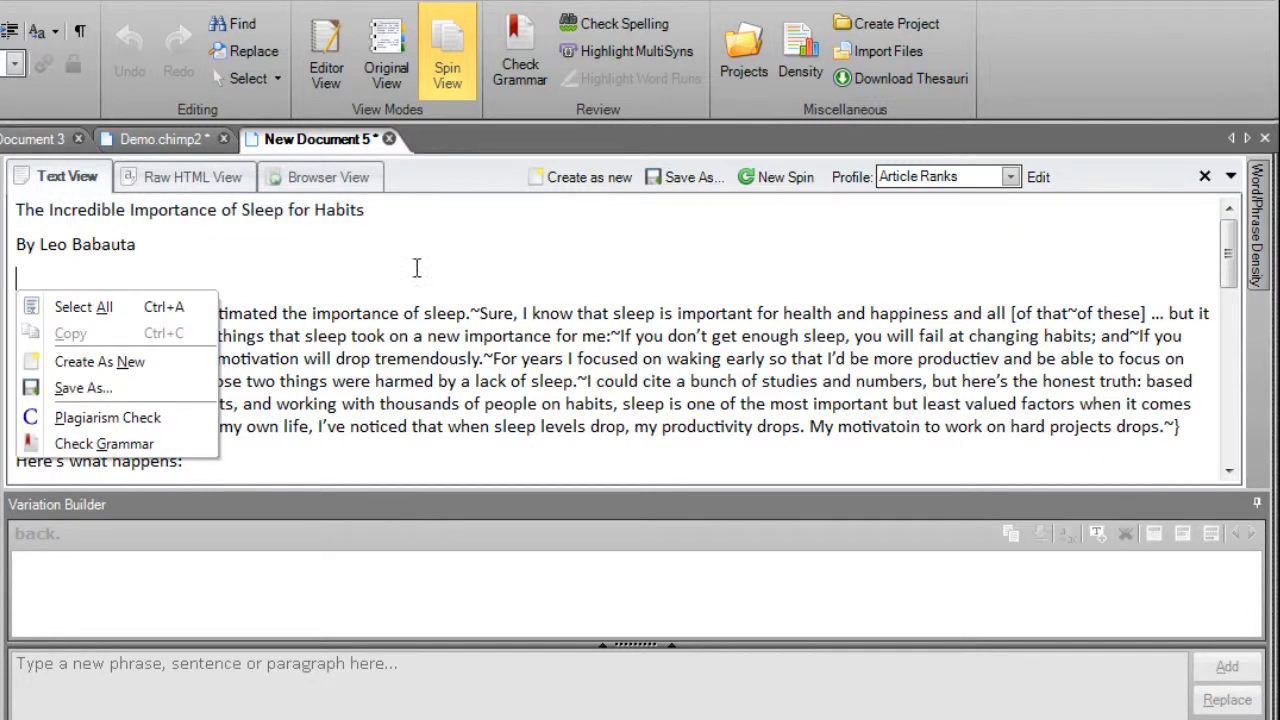
click(163, 385)
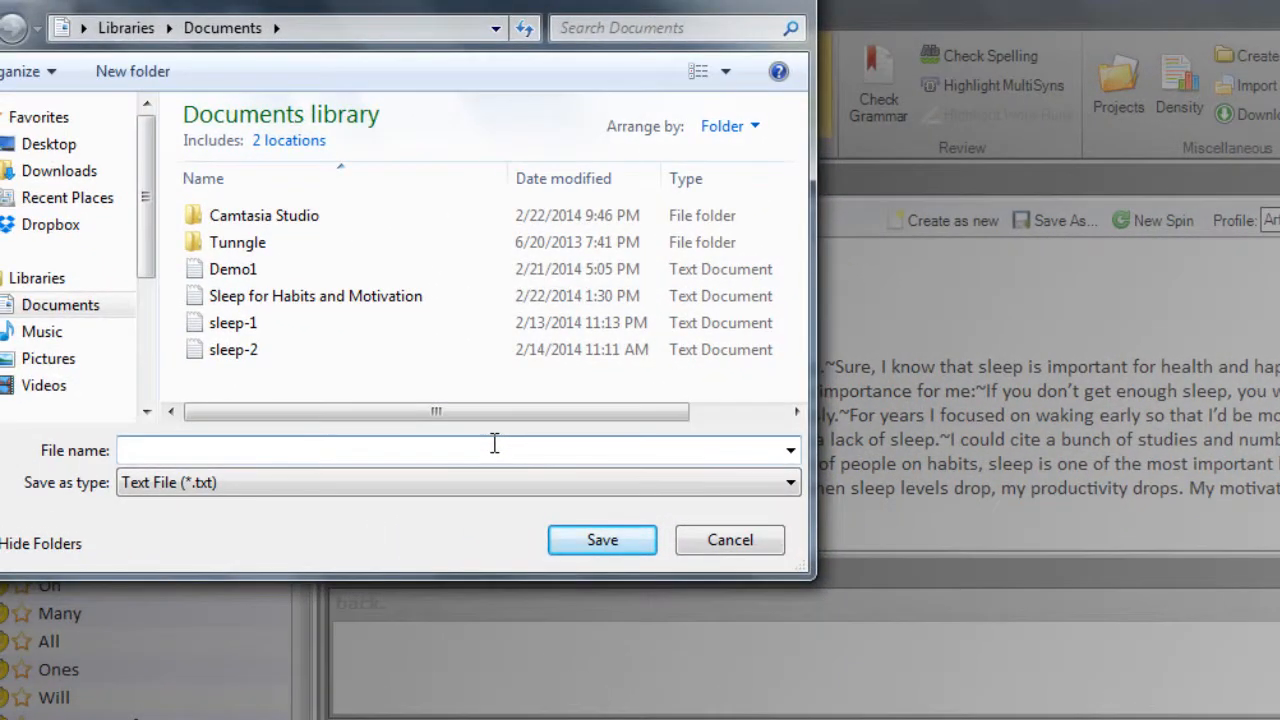
text(sleep-3)
key(Return)
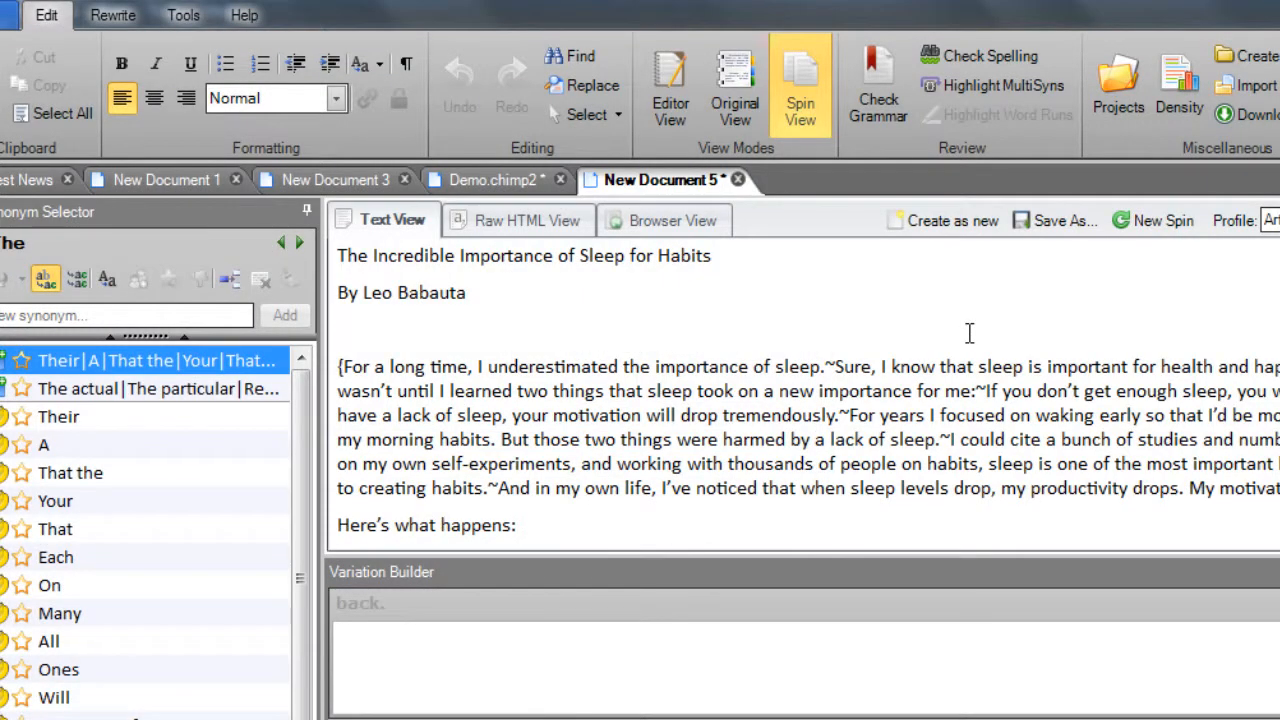
- Bring up the Plagiarism Check option for the spun text from the blank line below the byline
key(Menu)
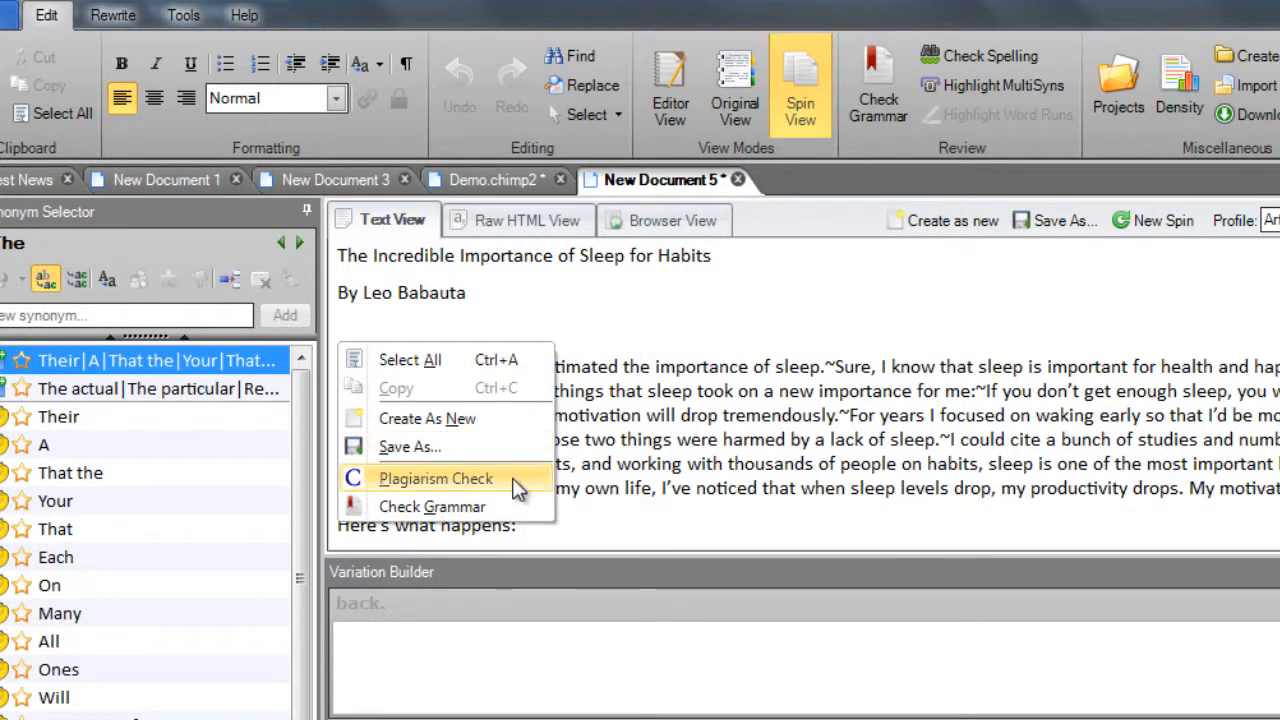